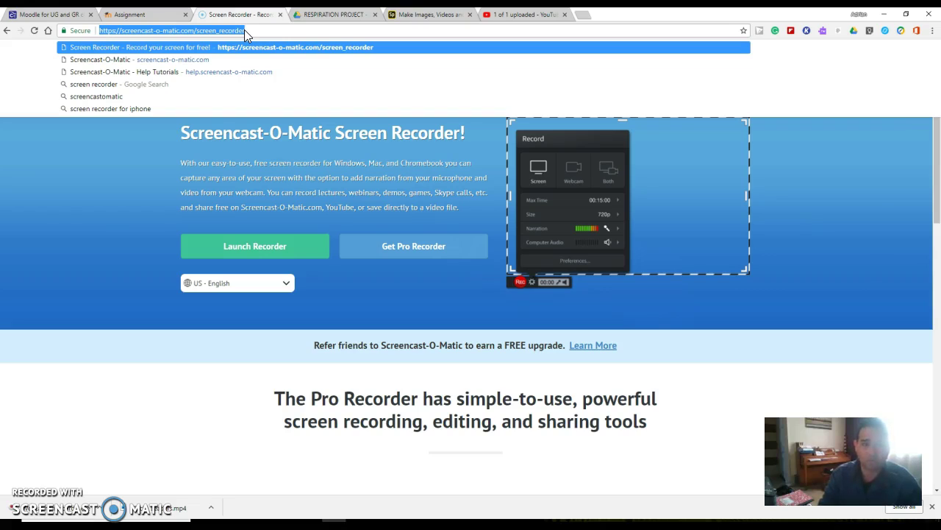
click(252, 29)
text(www)
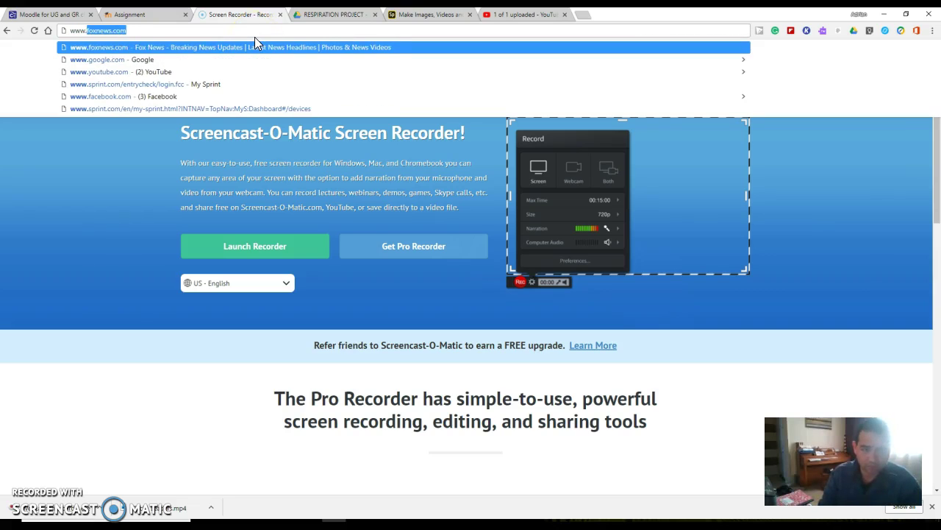
text(.wordpress.)
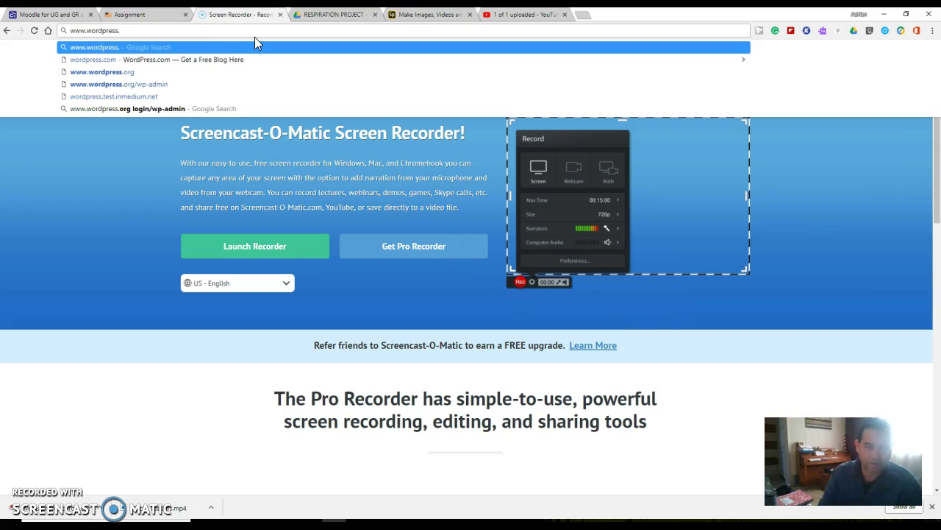
text(com)
key(Return)
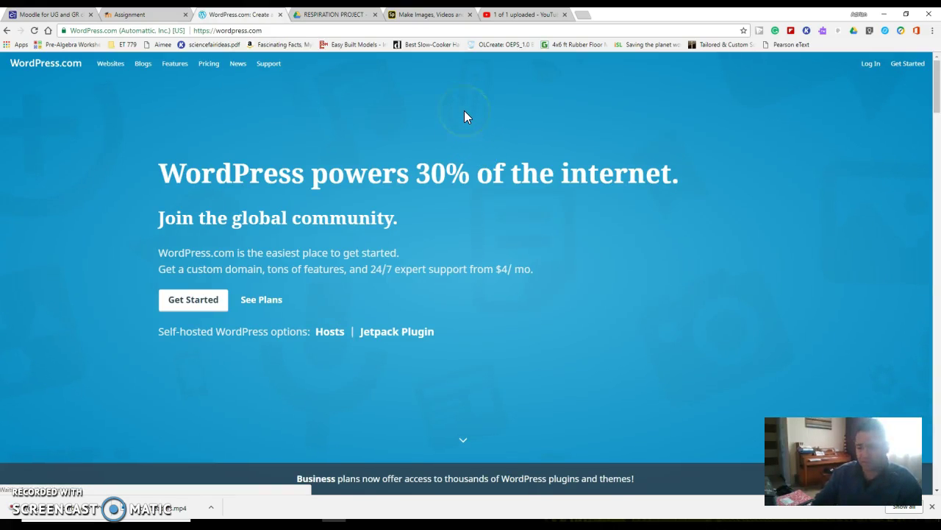
Log in to WordPress.com with the account username and password, landing on the Reader feed
click(873, 64)
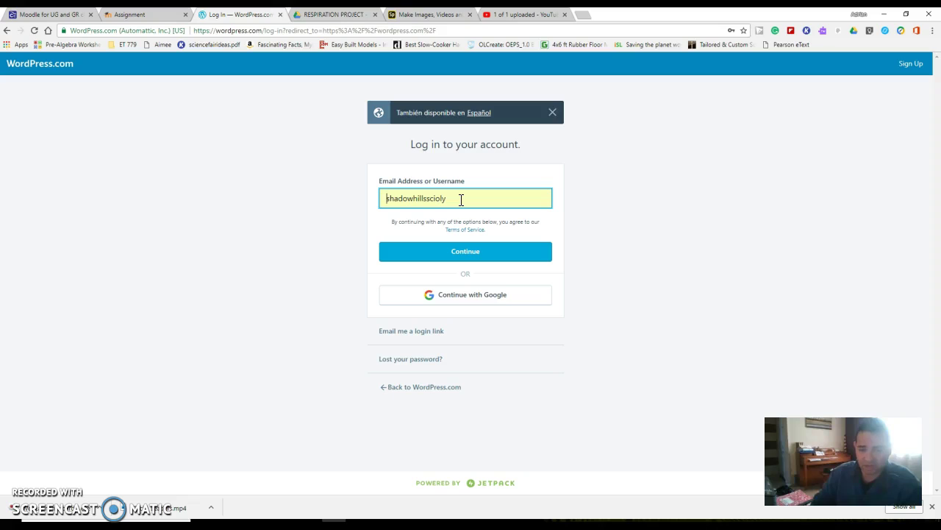
click(466, 252)
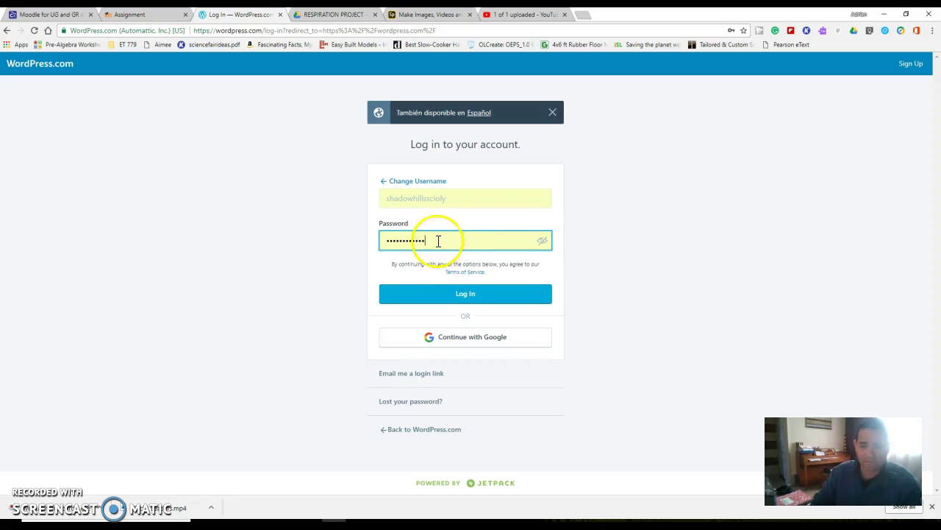
drag(445, 242, 364, 244)
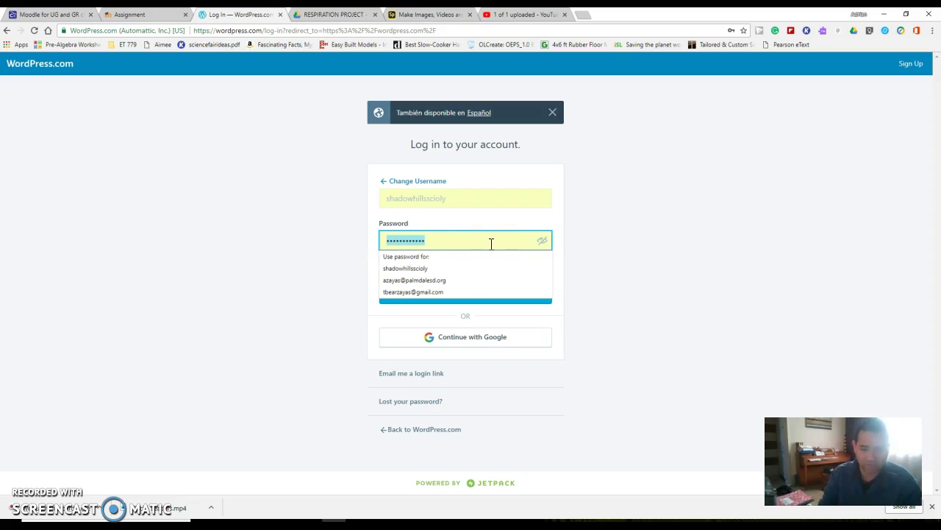
text(s)
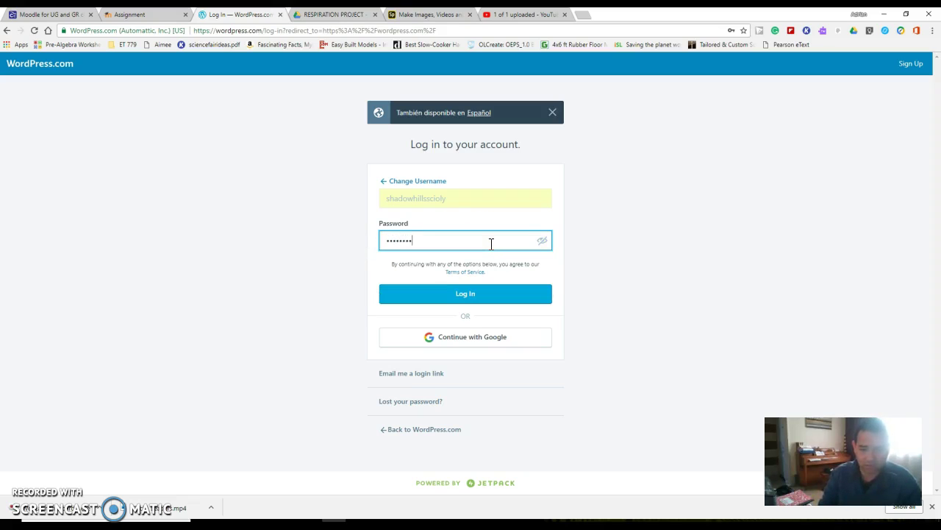
text(s)
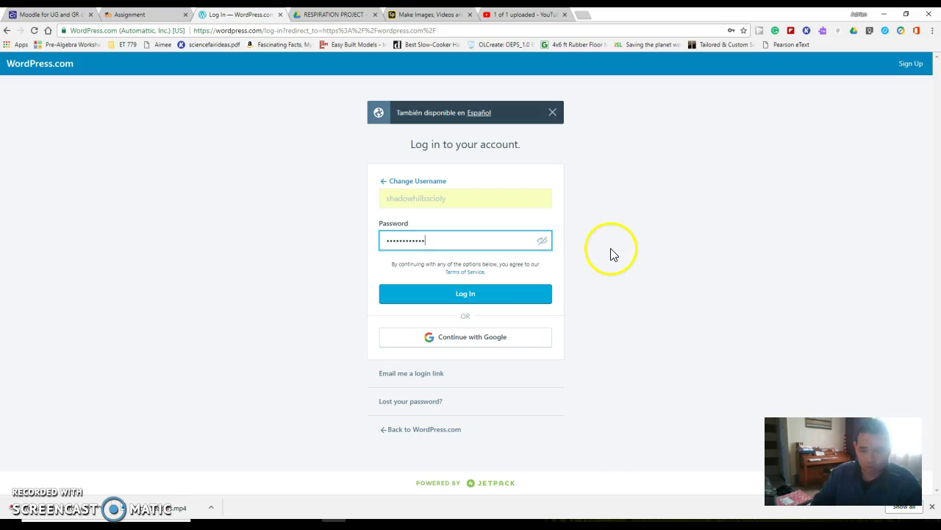
click(465, 300)
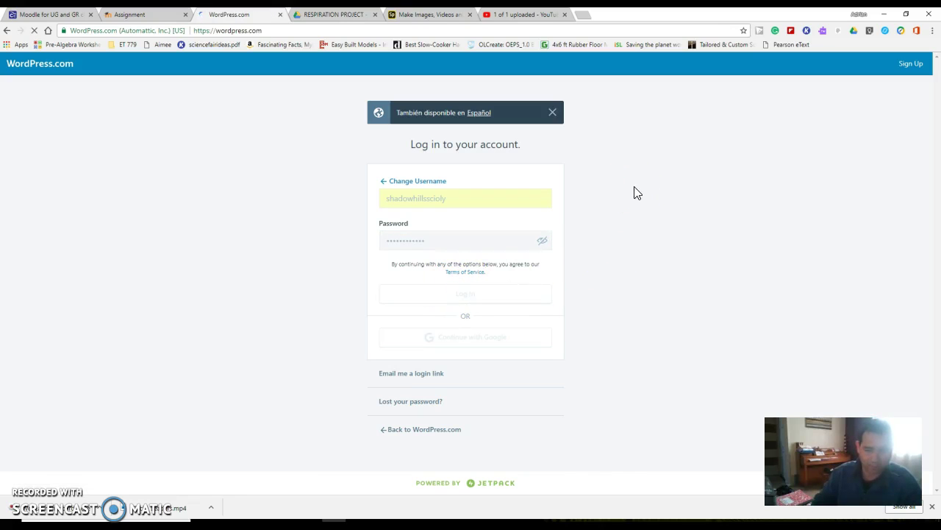
click(611, 153)
click(239, 151)
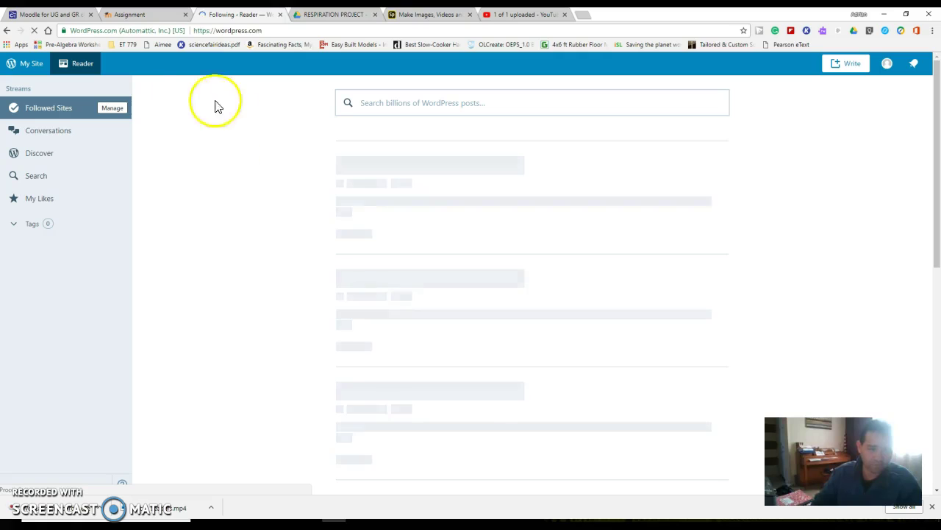
Go to My Site for Shadow Hills Stem and open its Site Pages list
click(28, 68)
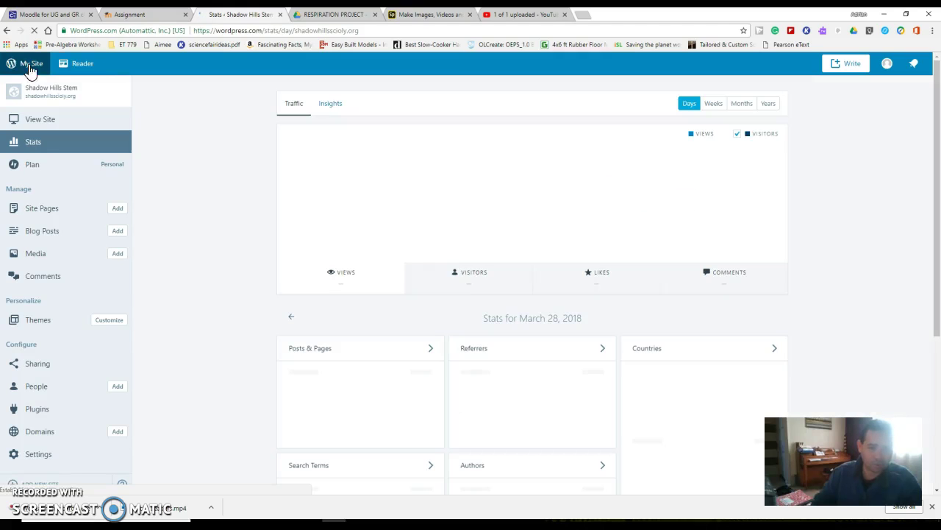
drag(151, 114, 184, 129)
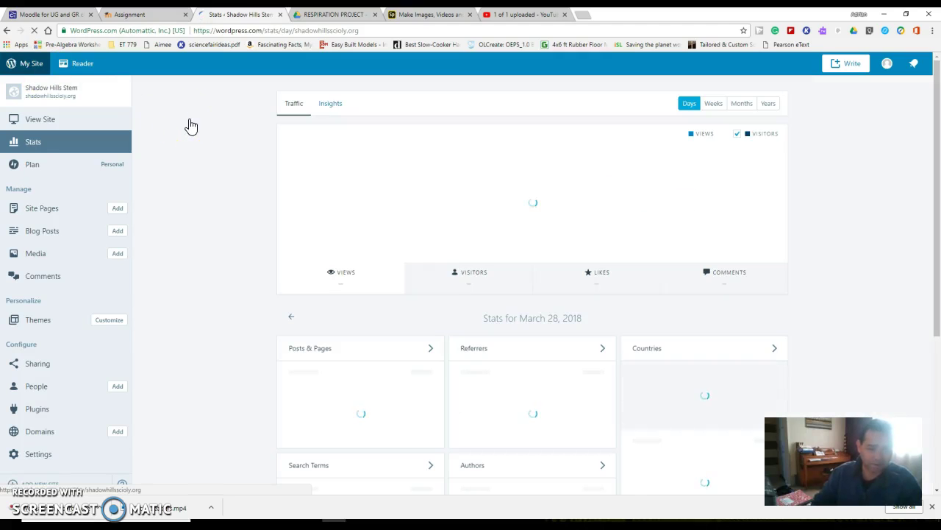
click(198, 122)
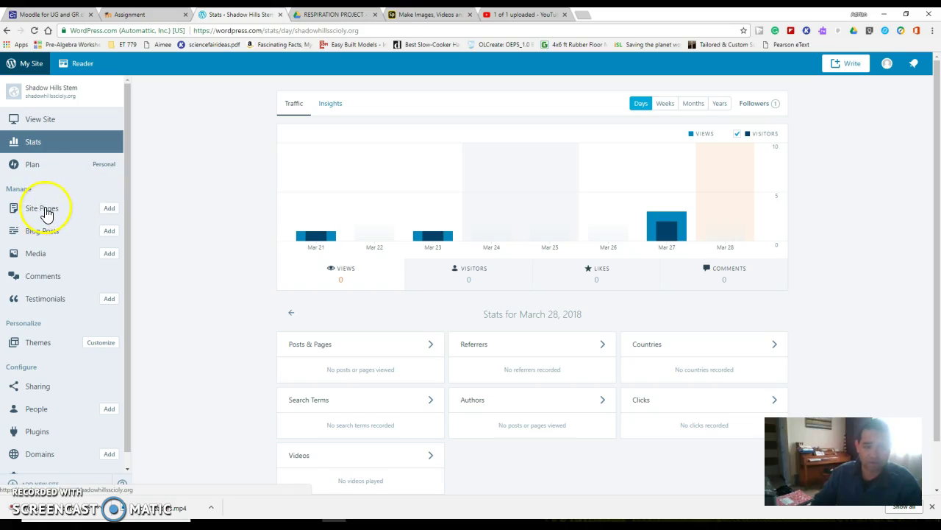
click(42, 212)
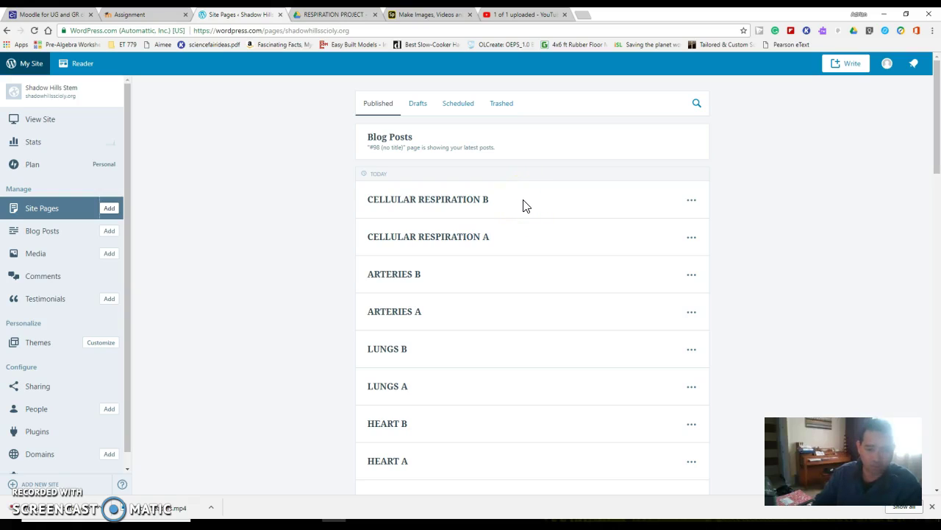
Open the CELLULAR RESPIRATION A page from the Published pages list in the editor
click(516, 219)
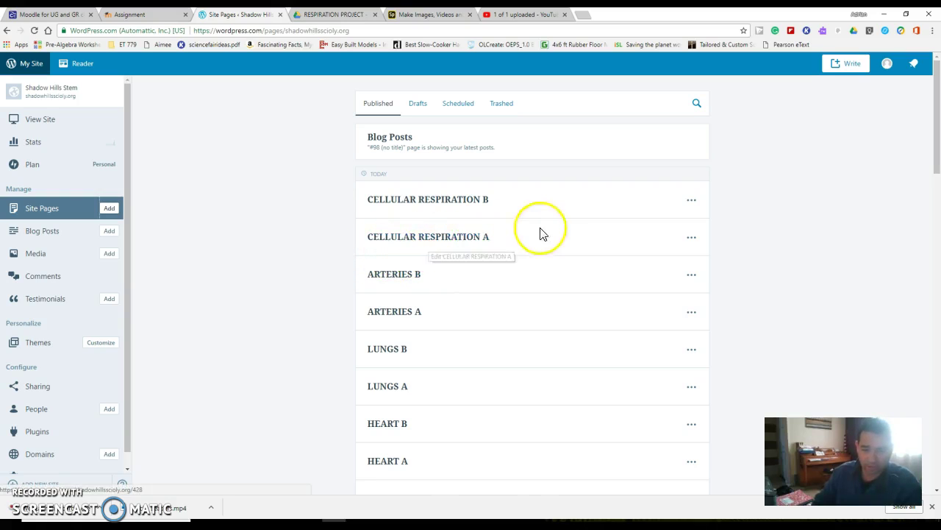
click(453, 241)
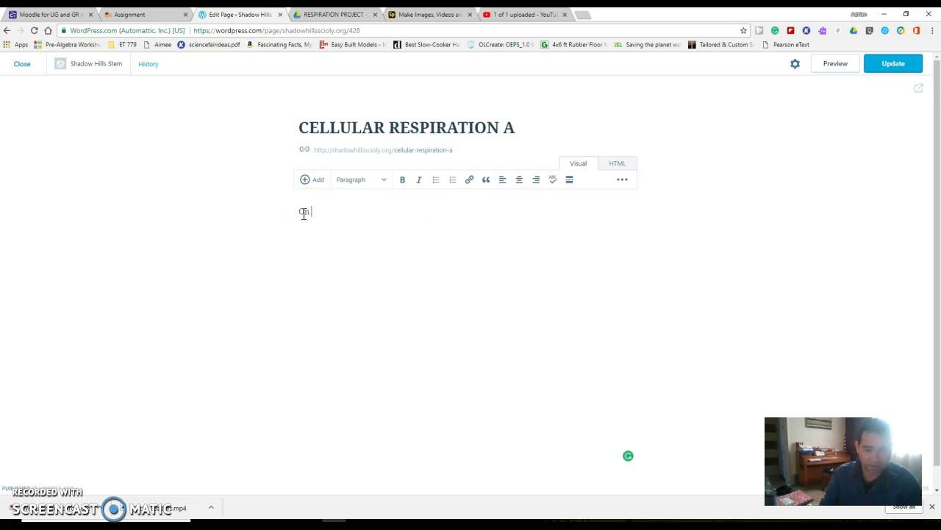
Write body text telling students to paste their one-page summary and link their Google Slide presentation
text(s area. you are going to type or paste the one page summary of your project.)
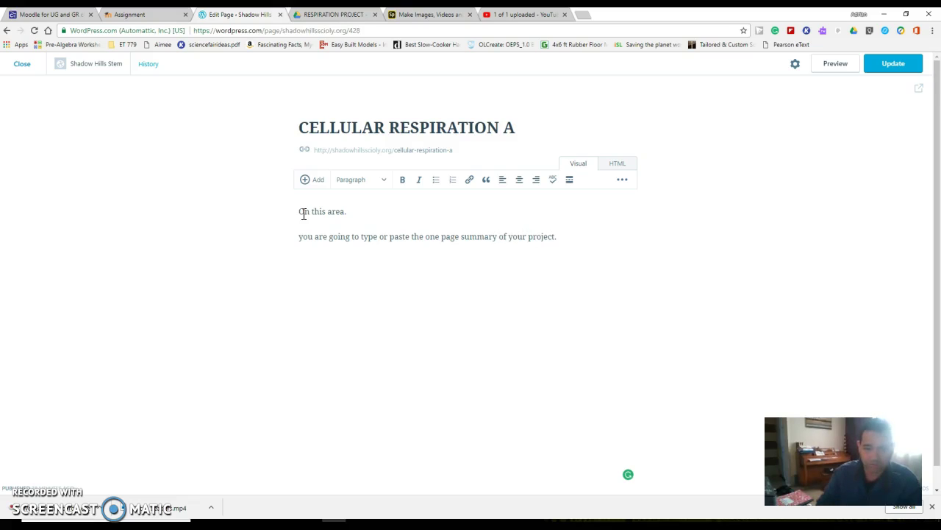
click(354, 222)
click(470, 261)
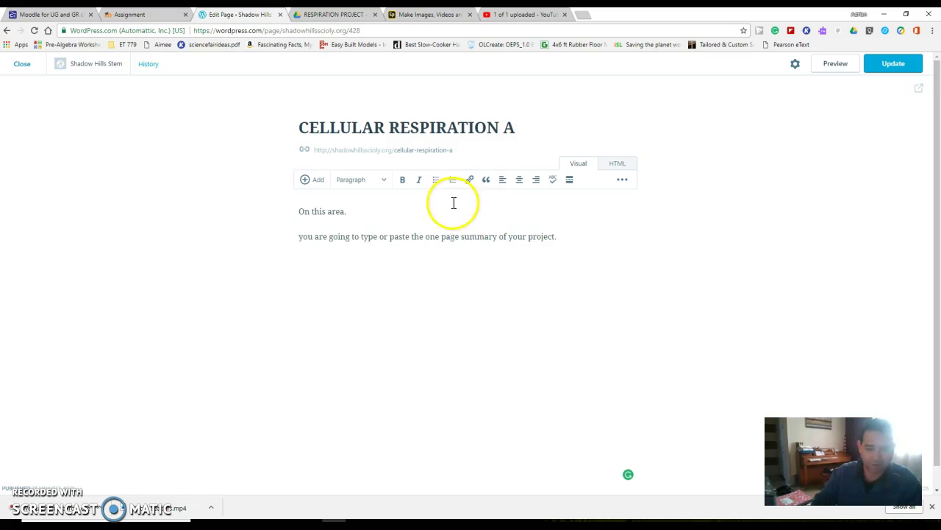
click(273, 236)
click(330, 340)
click(542, 361)
click(551, 211)
click(431, 212)
click(637, 324)
click(578, 219)
click(418, 203)
click(343, 354)
click(592, 328)
click(429, 214)
click(282, 230)
click(354, 331)
click(532, 302)
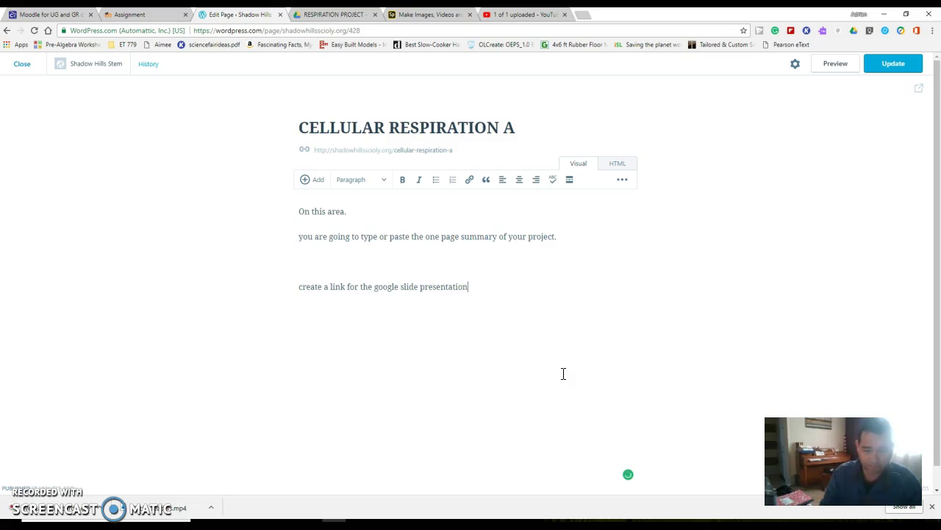
click(563, 374)
click(454, 254)
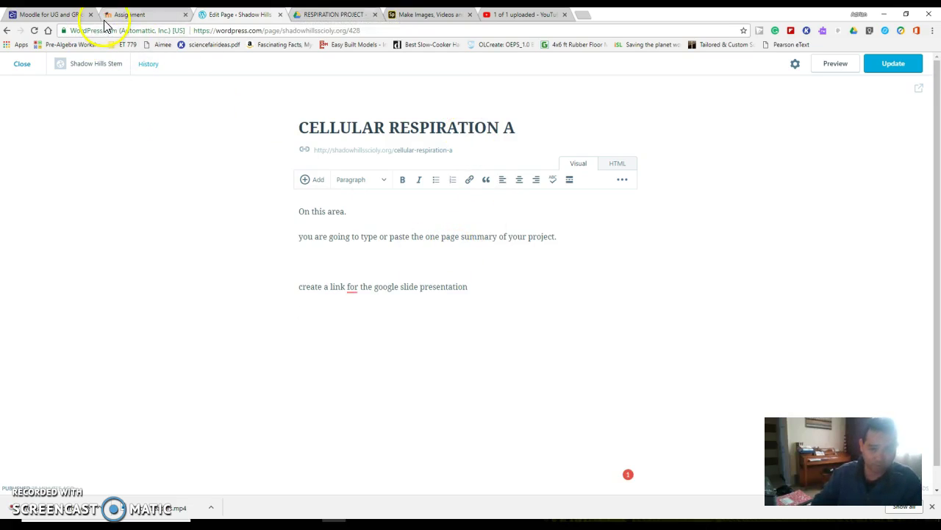
From the RESPIRATION PROJECT Drive tab, open My Drive > 6th Grade Science and select the Untitled presentation
click(327, 15)
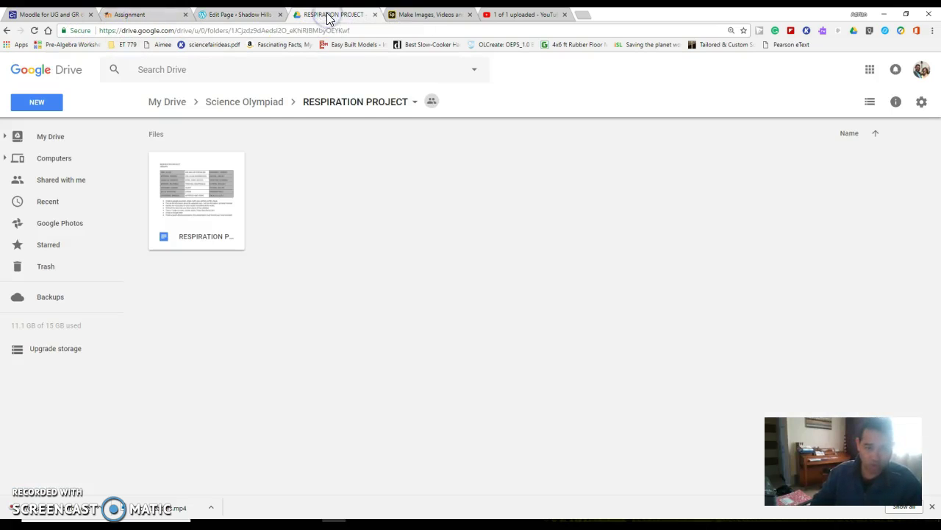
click(168, 103)
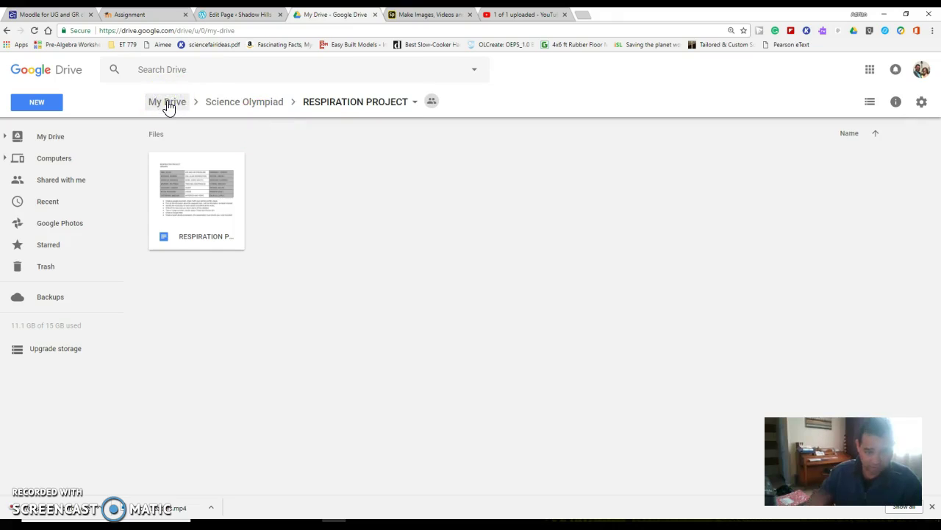
click(174, 105)
click(288, 307)
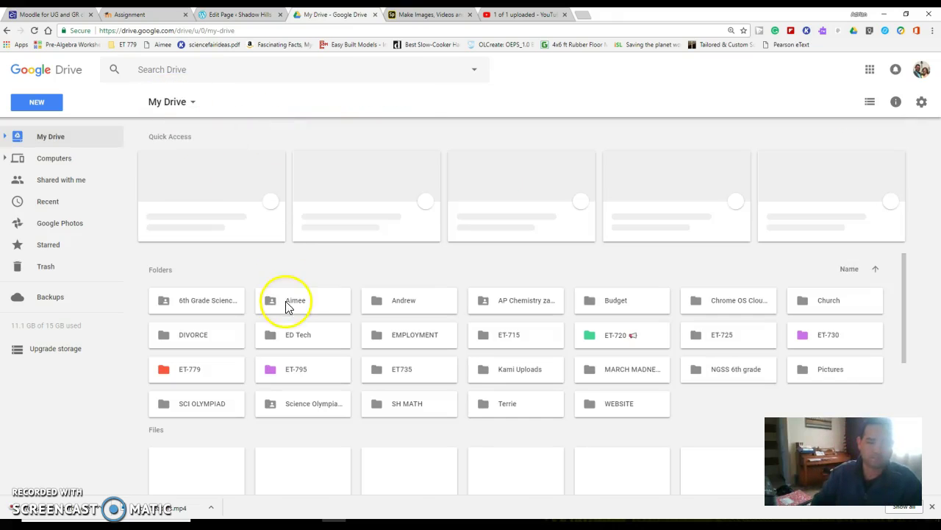
double_click(207, 301)
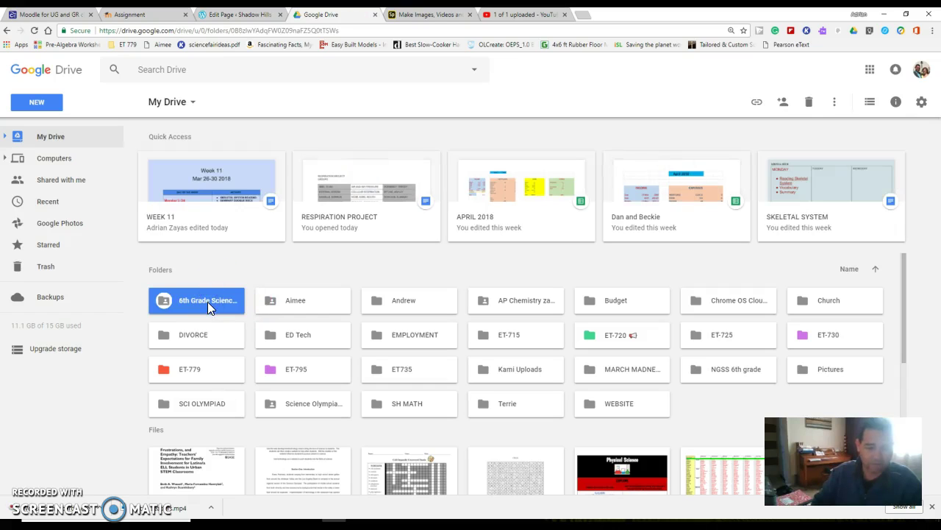
click(399, 211)
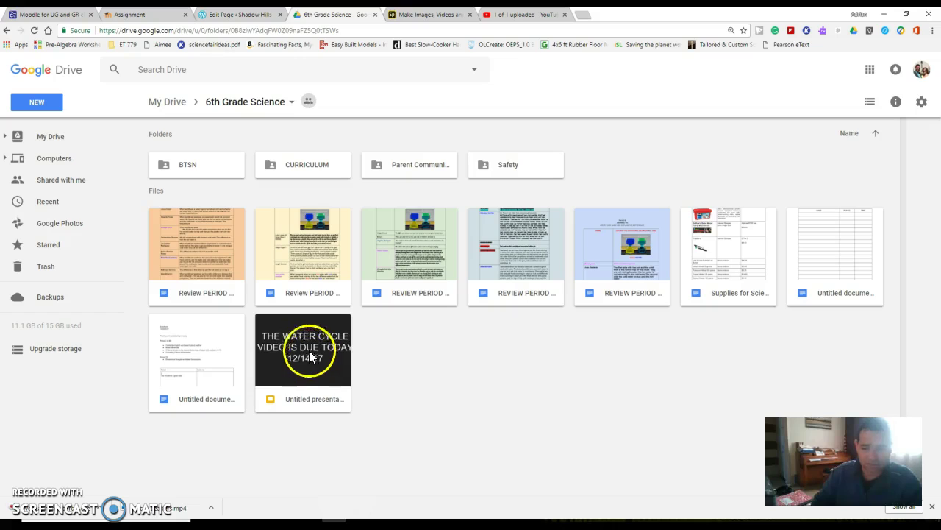
click(308, 399)
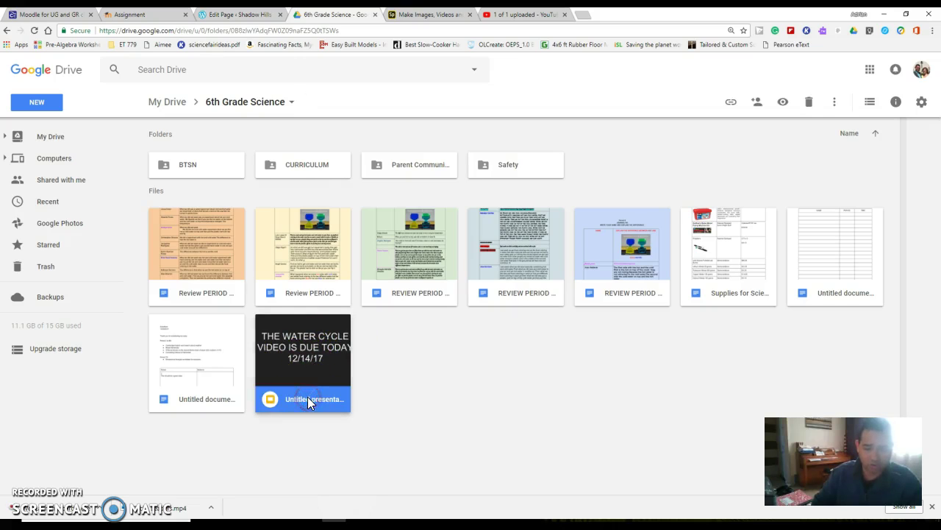
Turn on link sharing for the Untitled presentation from its right-click menu
right_click(308, 397)
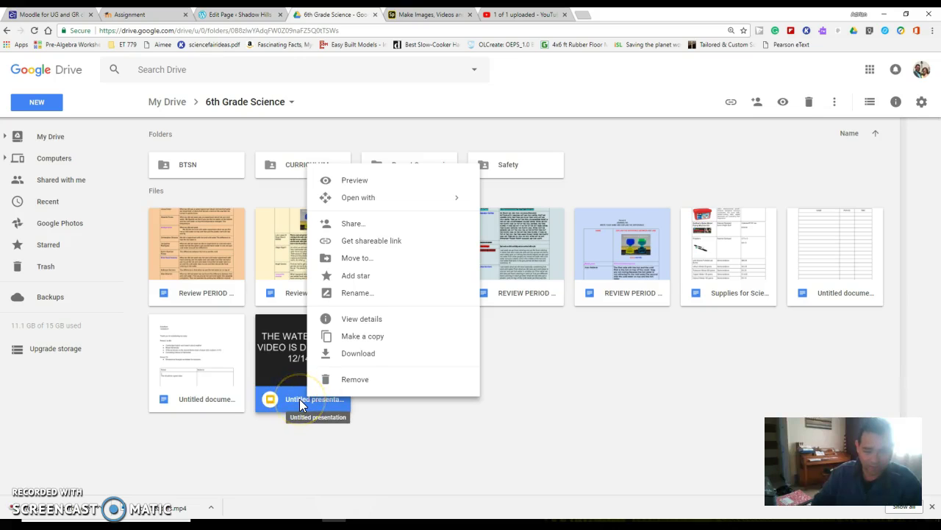
click(368, 250)
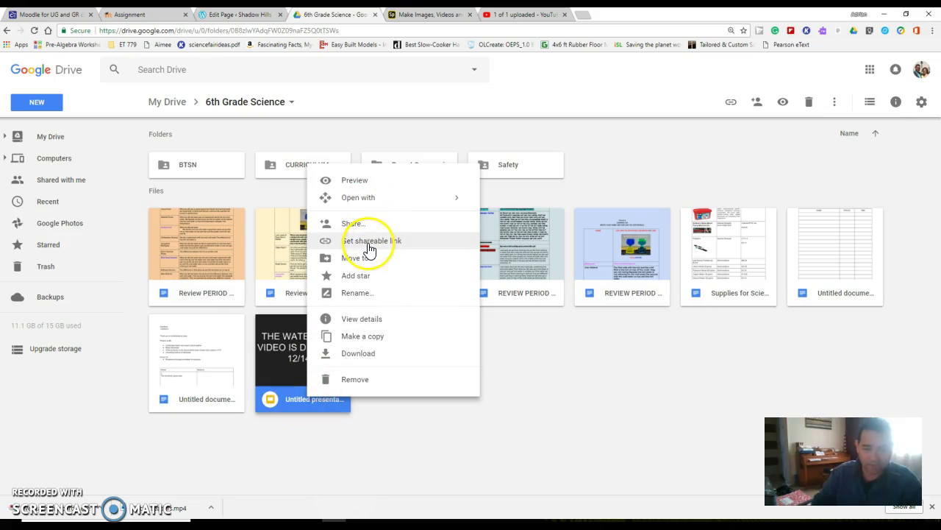
click(380, 246)
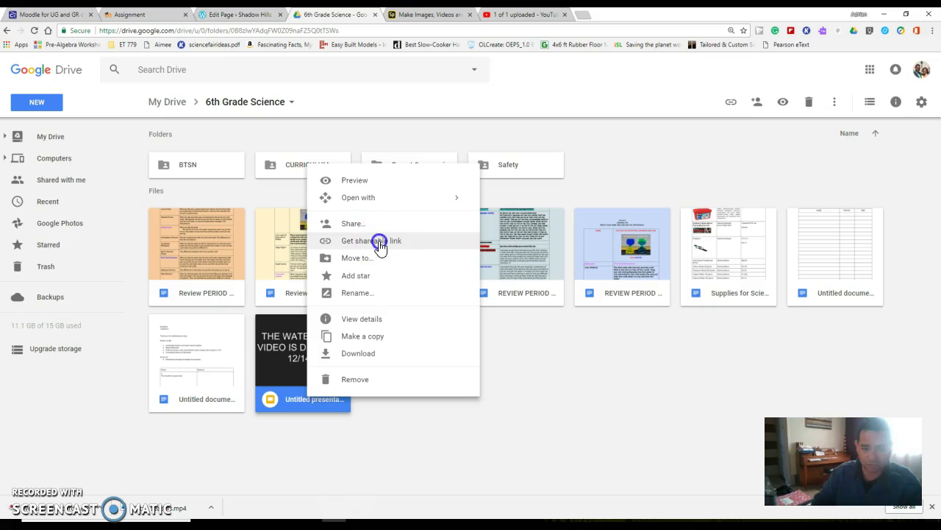
click(425, 432)
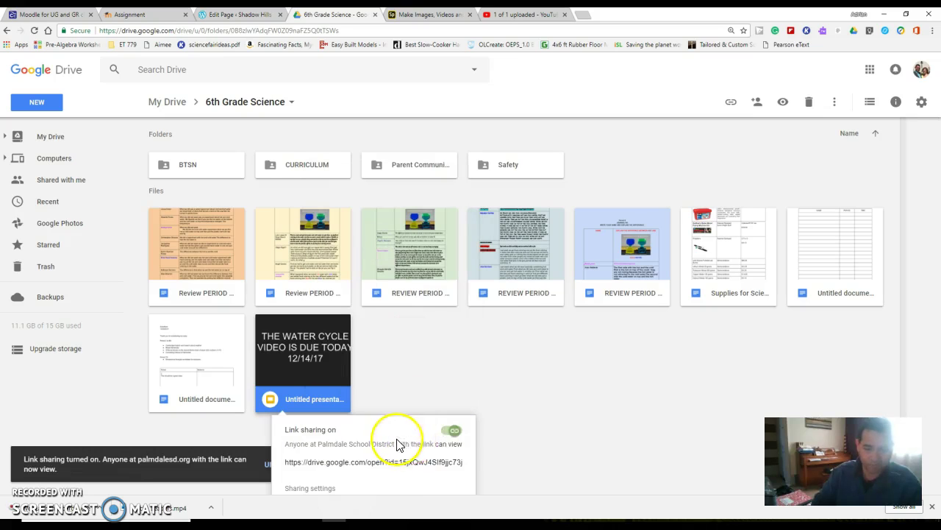
Open the presentation's Sharing settings and choose More... from the 'can view' access list
click(314, 488)
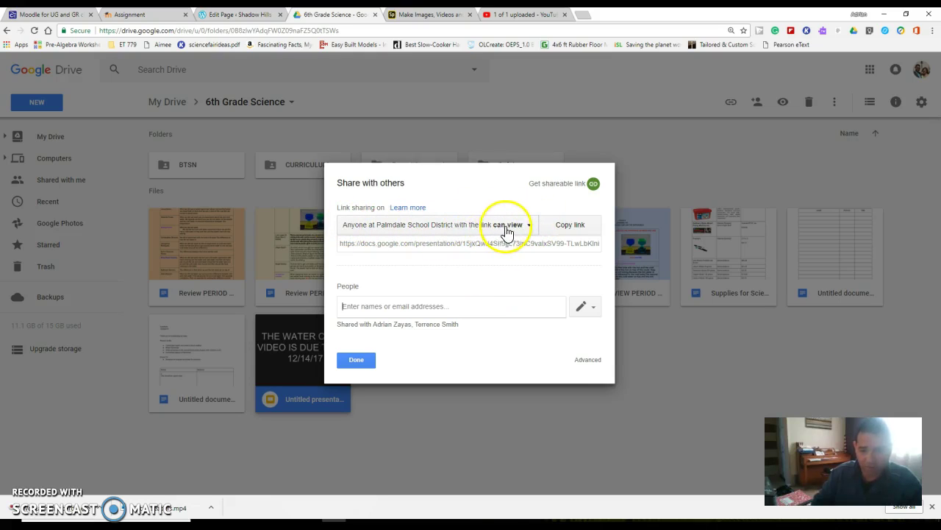
click(529, 227)
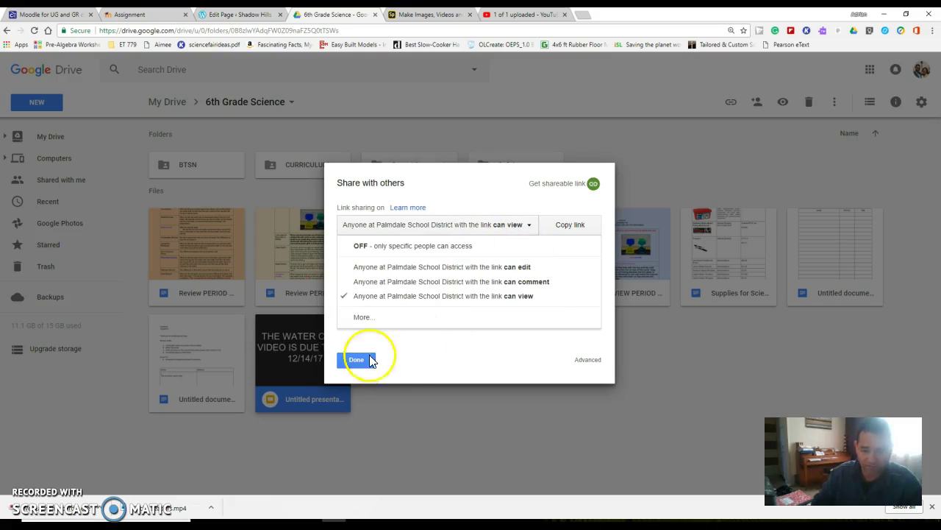
click(365, 317)
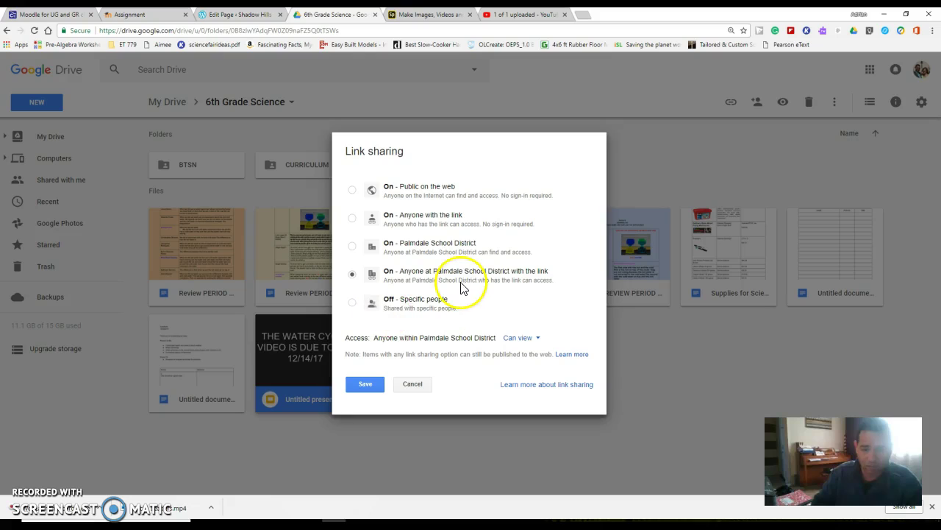
Set the presentation's link sharing to 'On - Public on the web' and save
click(352, 191)
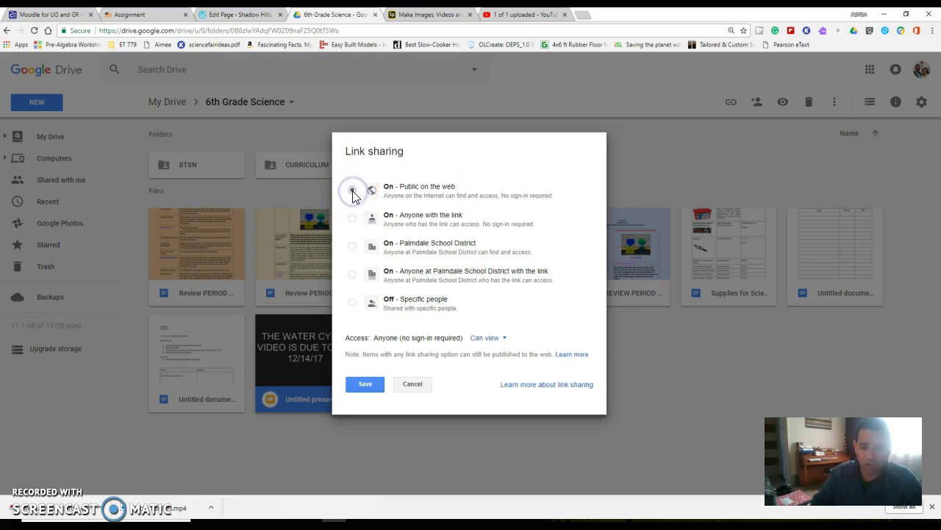
click(403, 194)
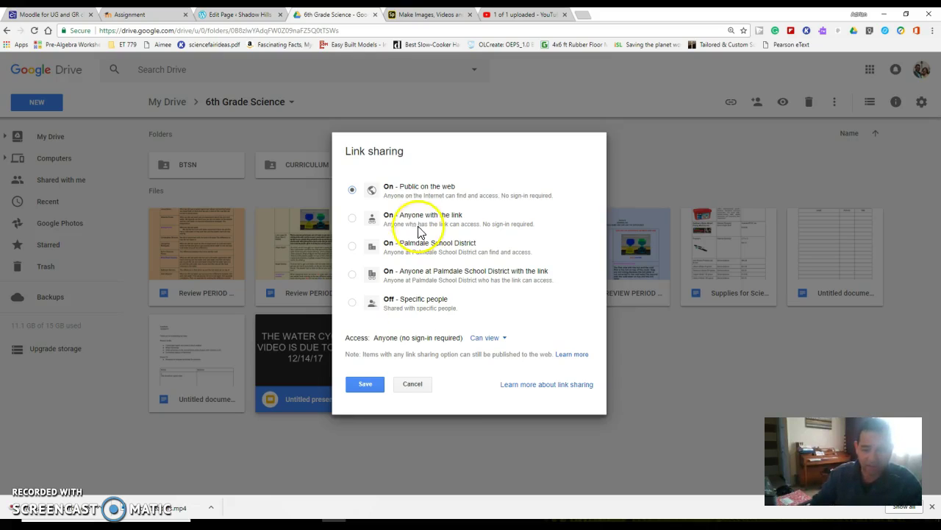
click(365, 385)
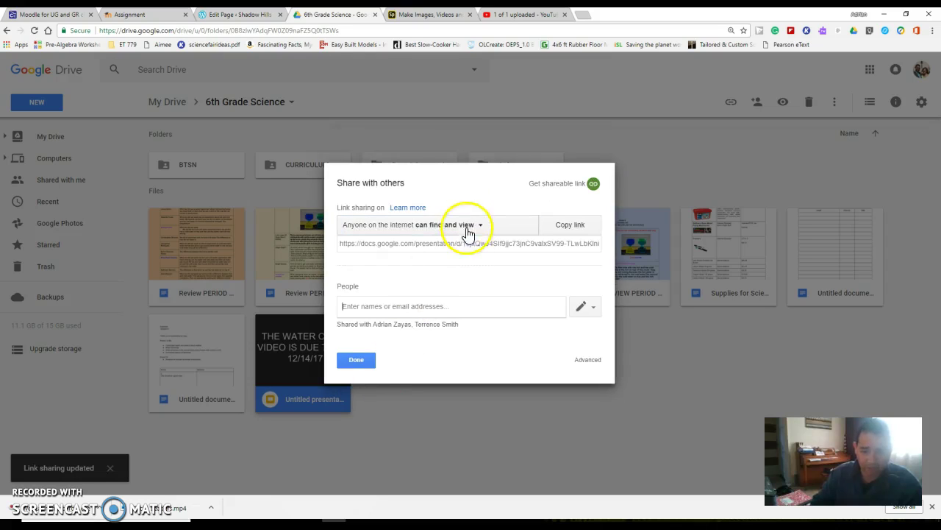
Select the presentation's share URL and copy it
click(465, 246)
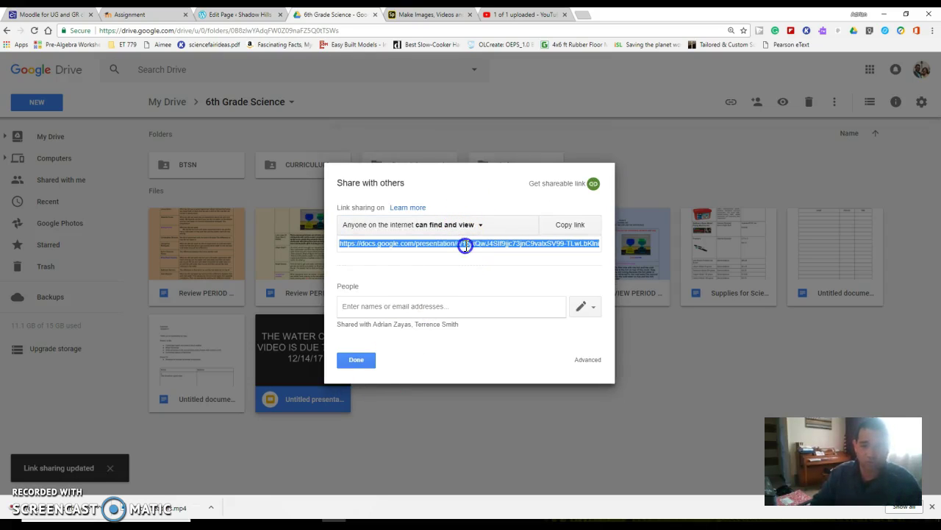
click(465, 243)
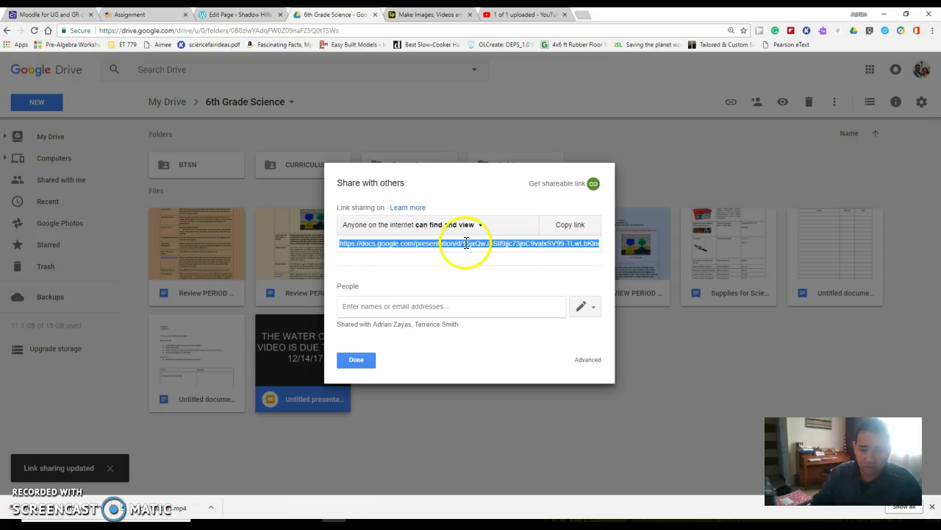
right_click(491, 243)
click(517, 251)
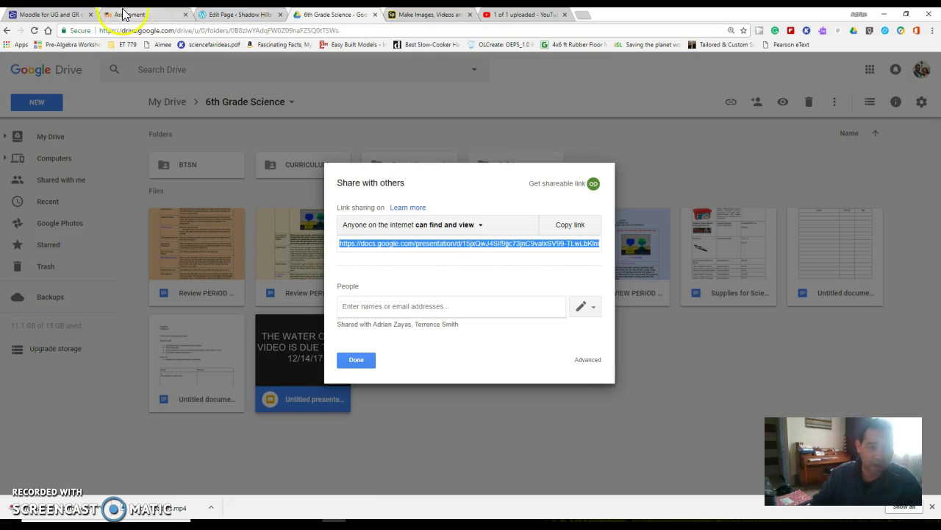
Back in the page editor, type 'Cellular Respiration Slide Presentation' on a new line and select it
click(239, 15)
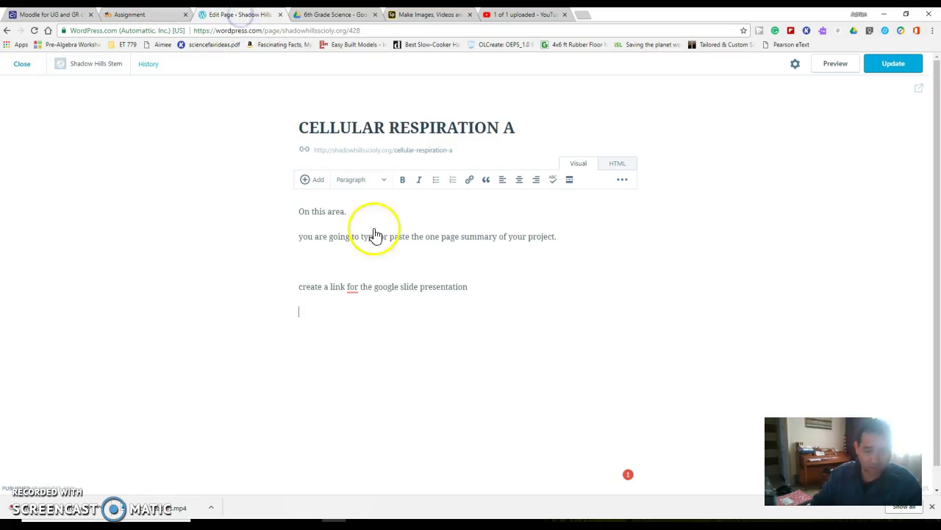
click(318, 310)
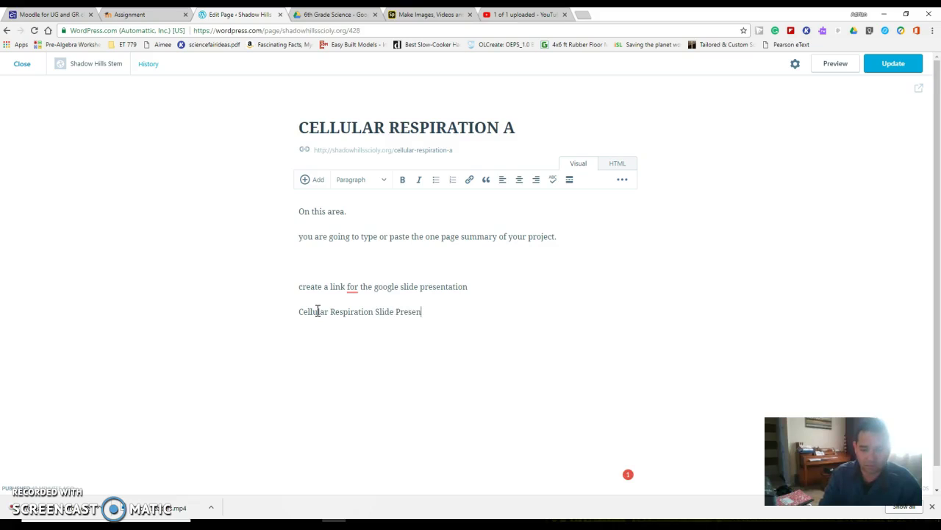
text(on)
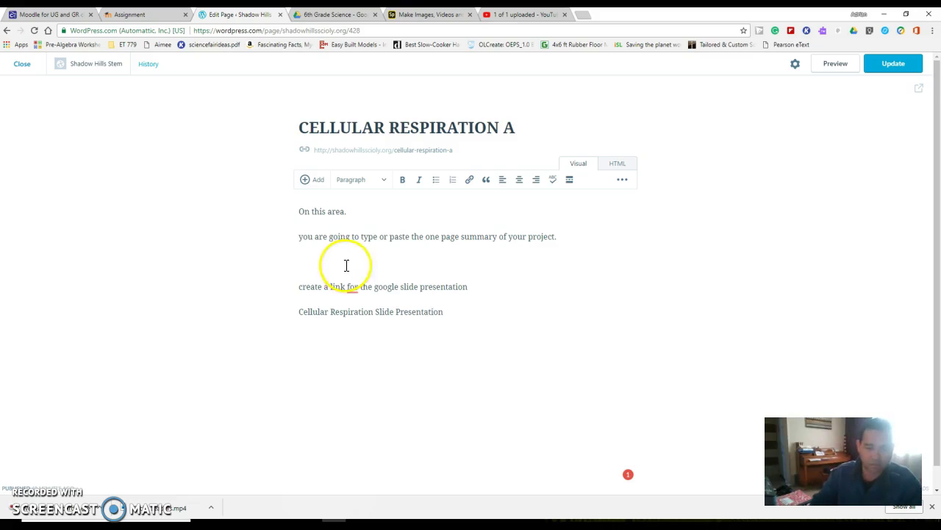
click(298, 314)
drag(298, 314, 446, 314)
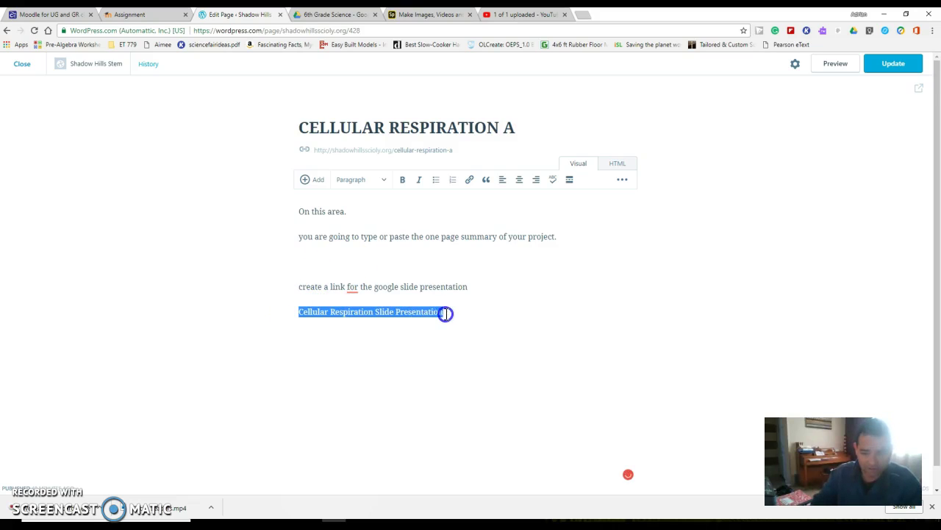
Link the selected text to the pasted Google Slides share URL
click(470, 180)
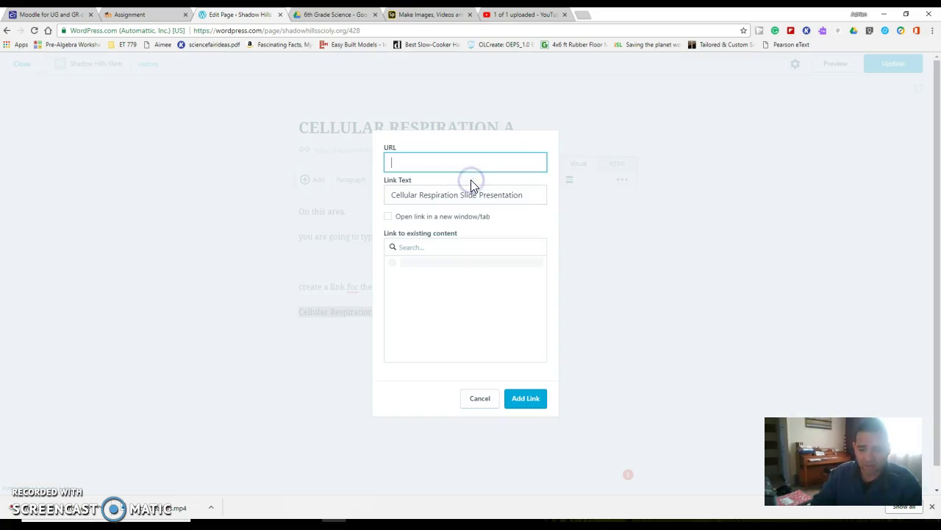
right_click(395, 163)
click(437, 225)
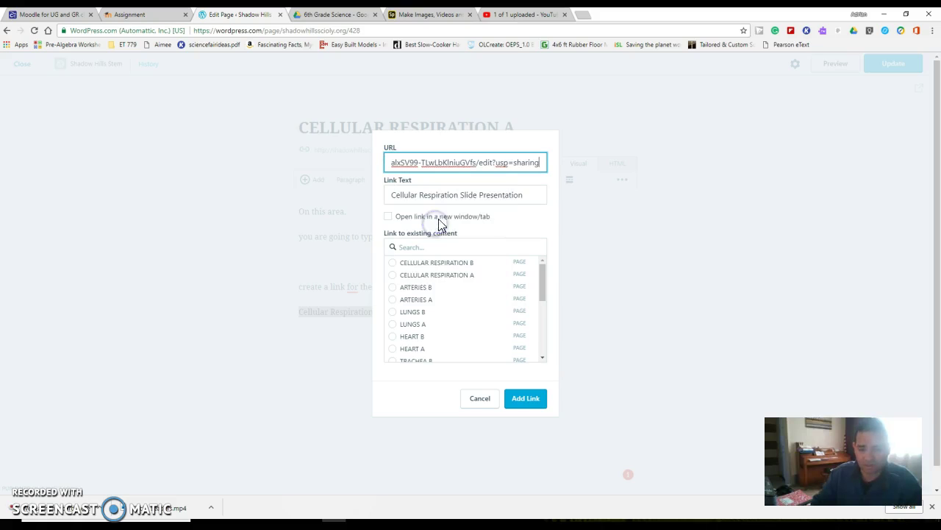
click(524, 400)
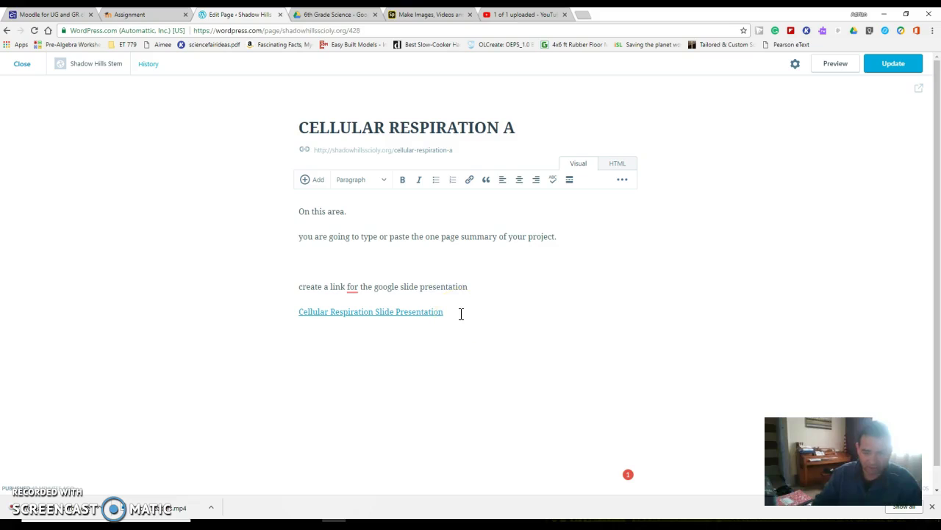
Test the new link by opening the presentation, then close that tab and continue below the link
click(403, 312)
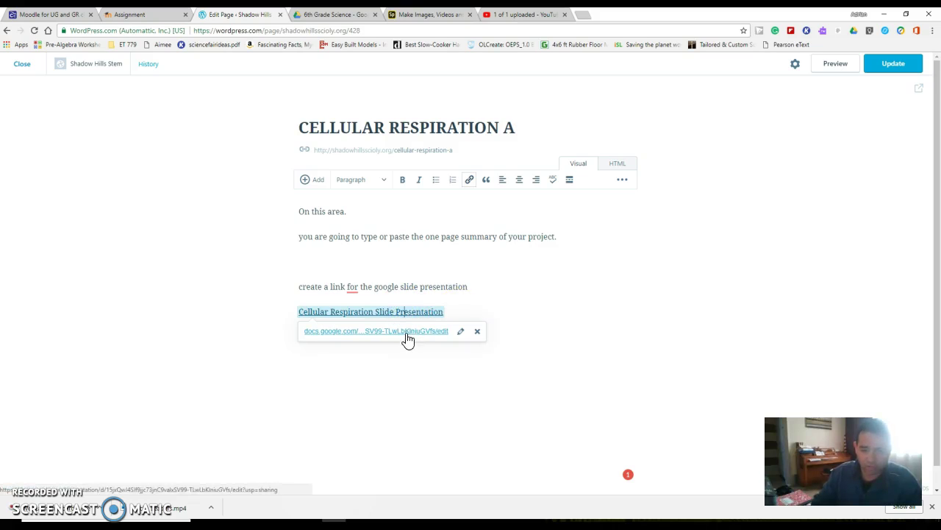
click(406, 333)
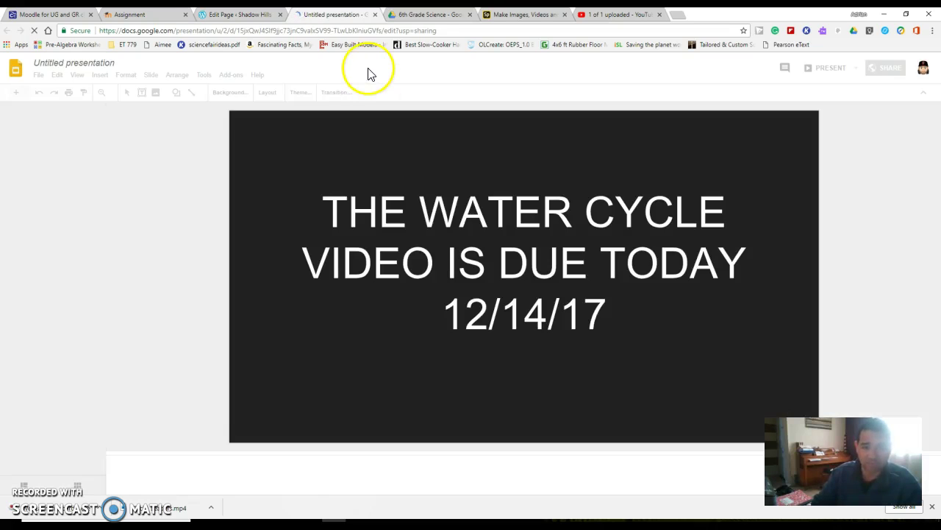
click(375, 15)
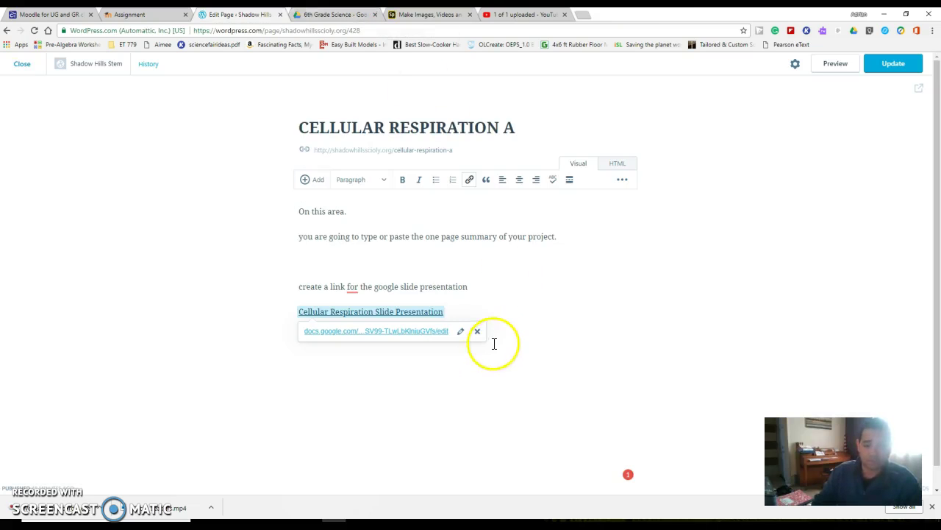
click(483, 320)
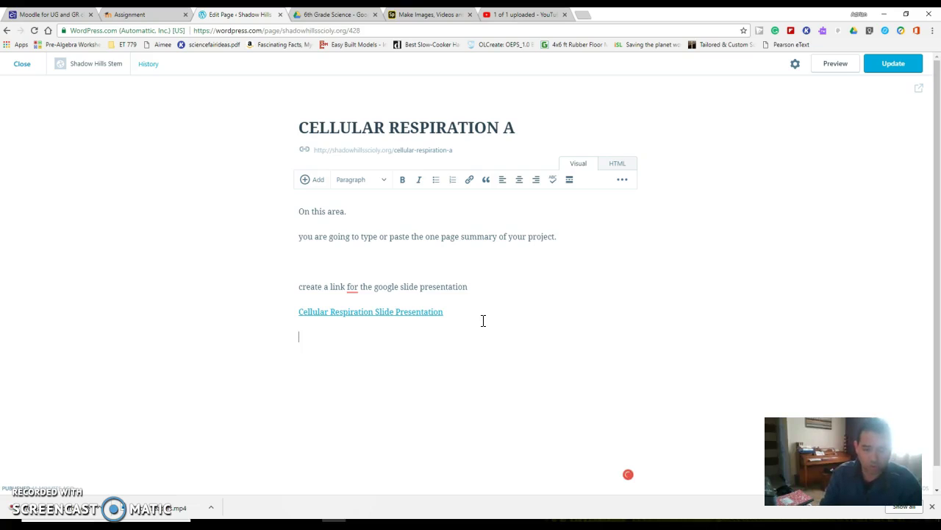
Switch to the Adobe Spark tab and return to the Projects page via the Sp logo
click(486, 317)
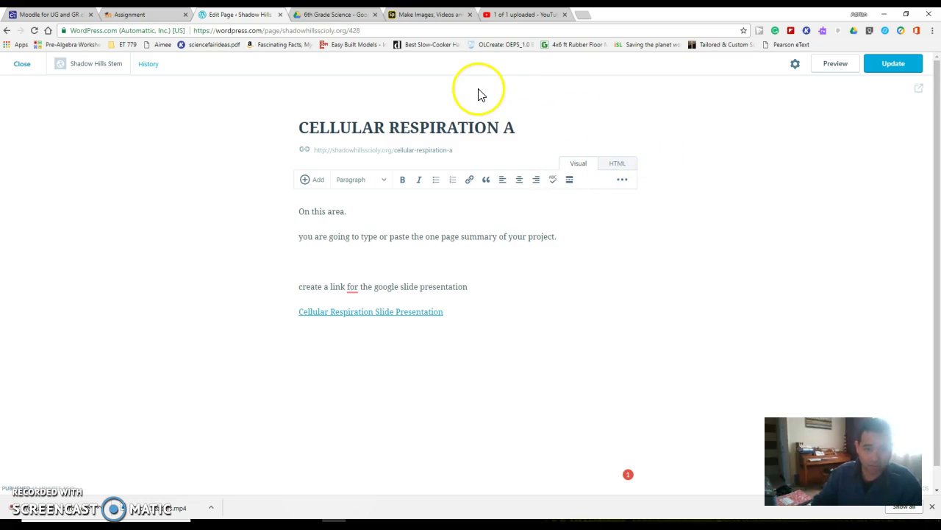
click(434, 16)
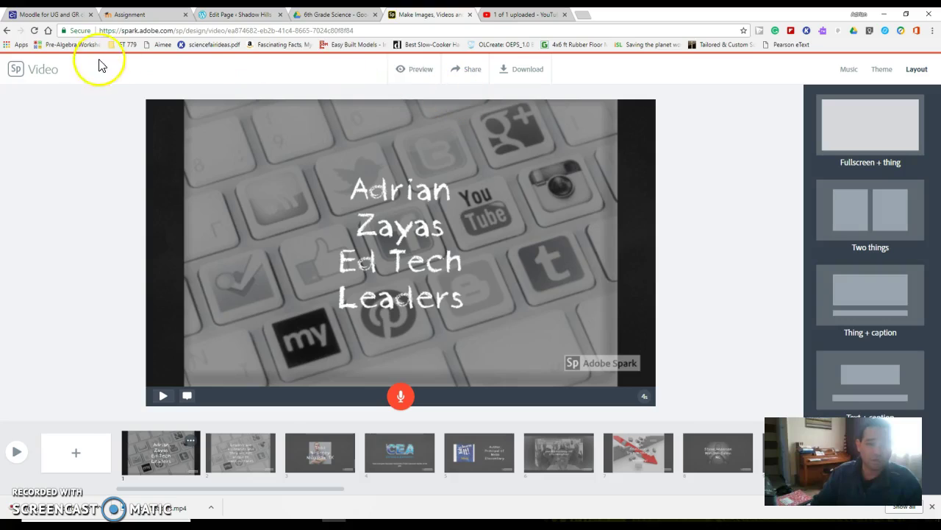
click(17, 73)
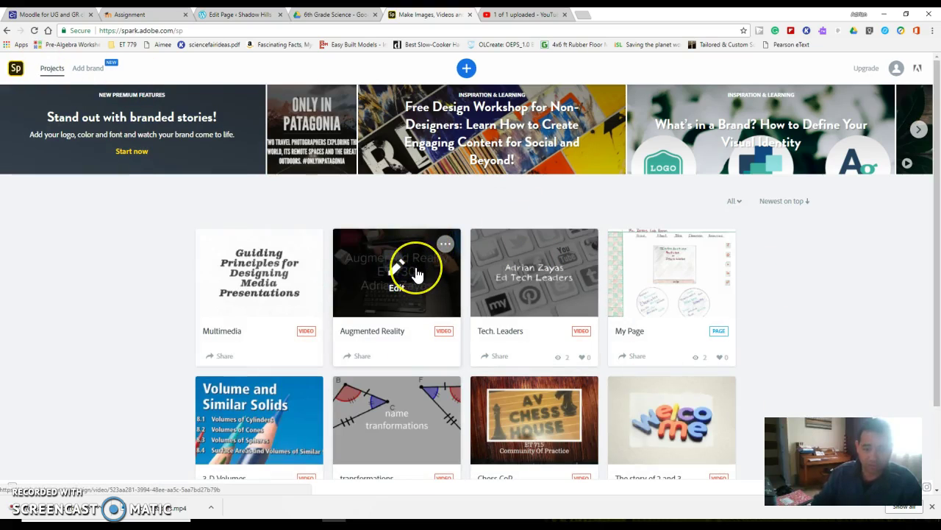
Open the Augmented Reality video project in Adobe Spark
click(445, 249)
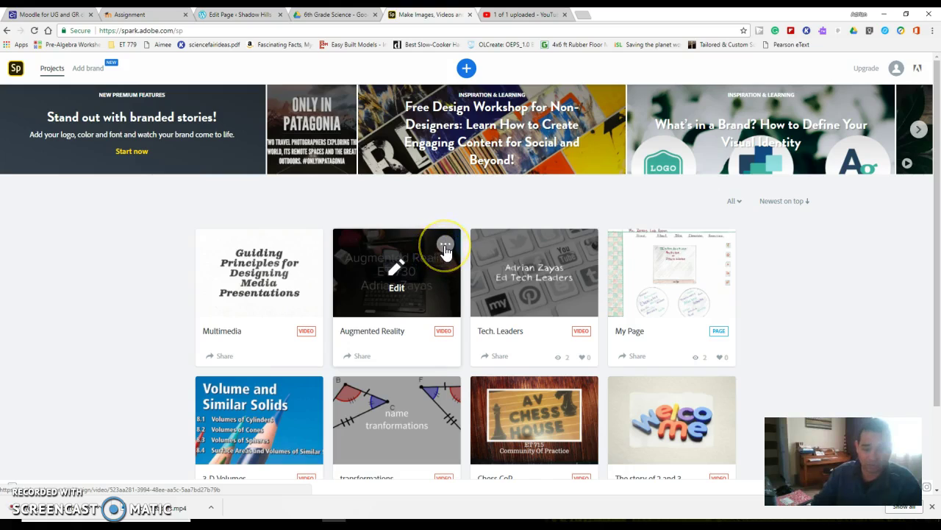
click(445, 248)
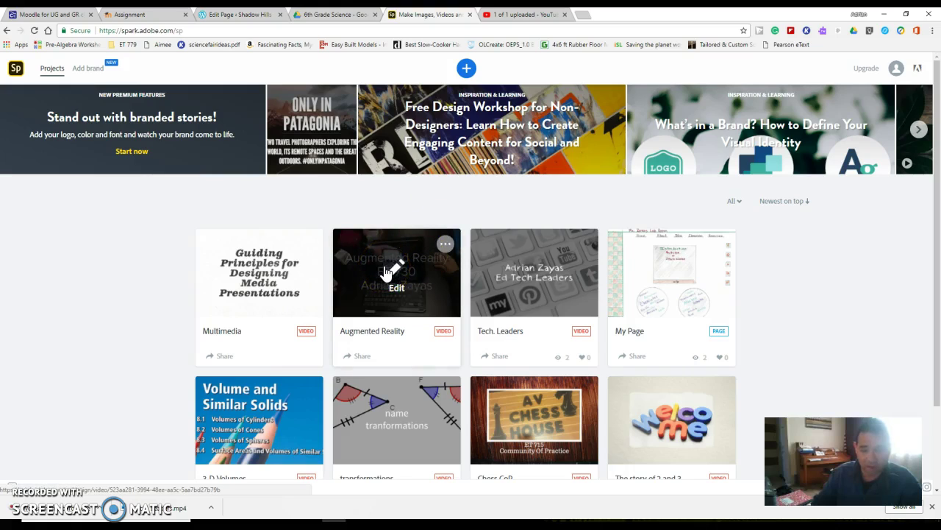
click(447, 248)
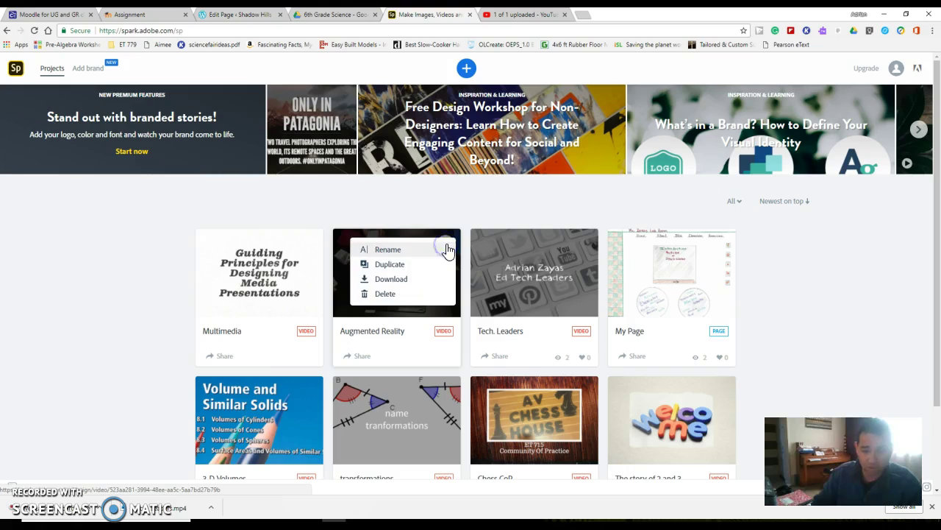
click(390, 282)
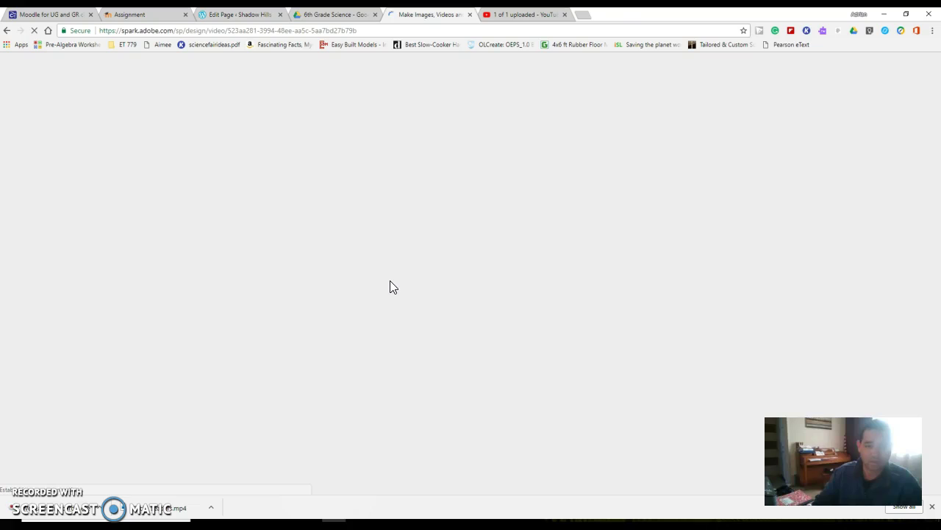
Get the Tech Leaders MP4 video file downloaded while the Spark project keeps loading
click(446, 171)
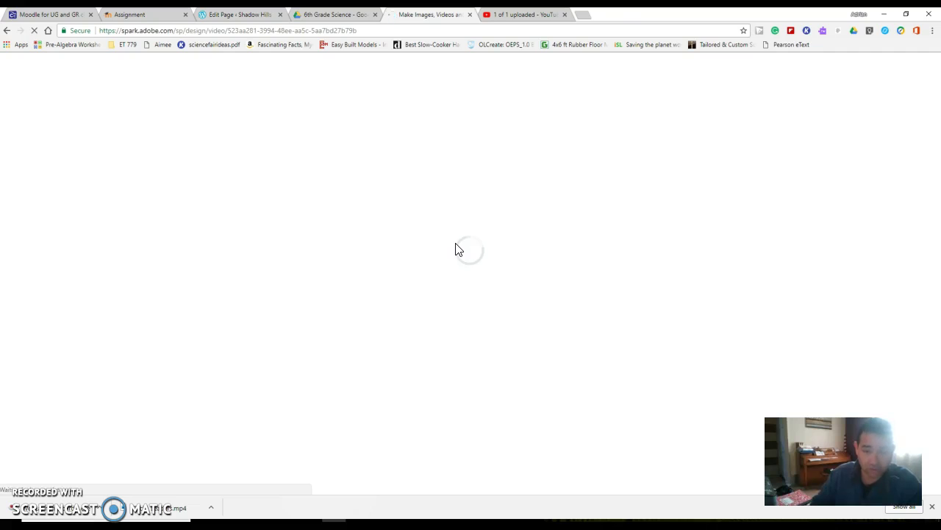
click(403, 215)
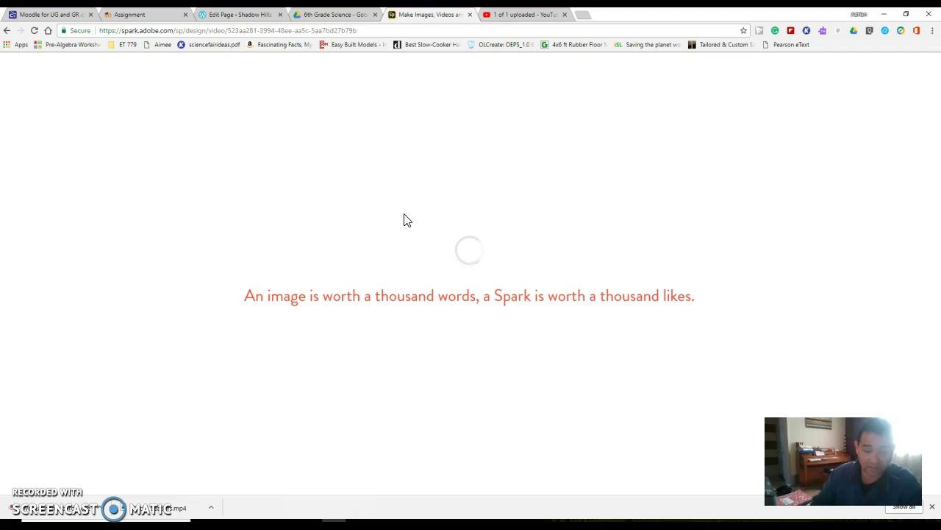
click(403, 212)
click(402, 215)
click(115, 493)
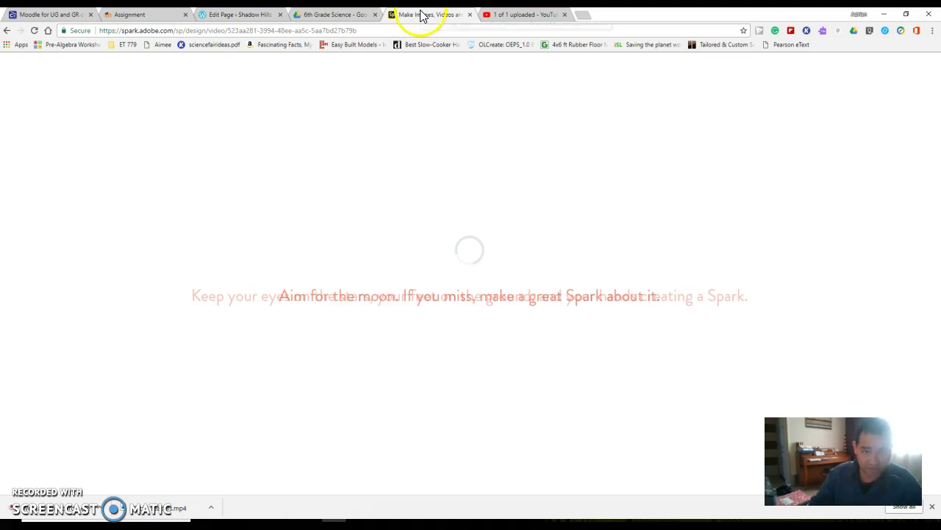
Go to youtube.com and choose Upload video from the camera Create menu
click(521, 16)
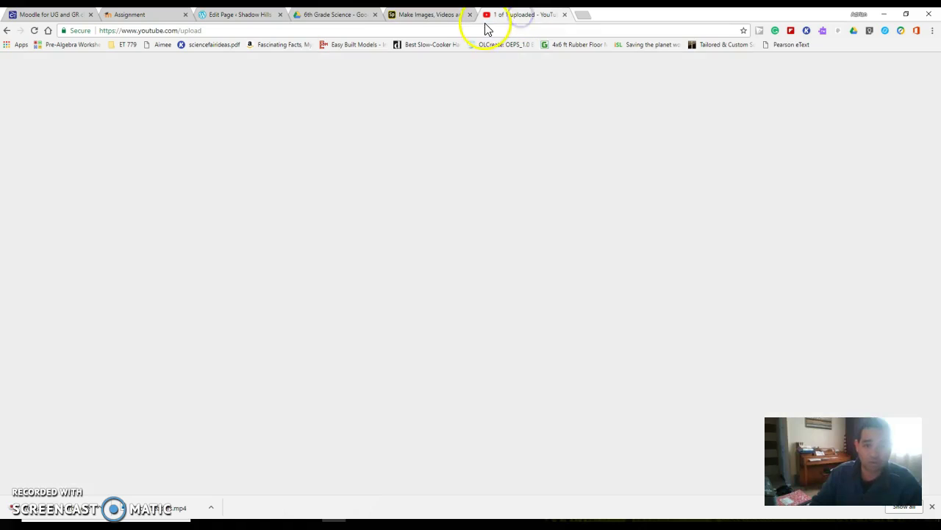
click(211, 30)
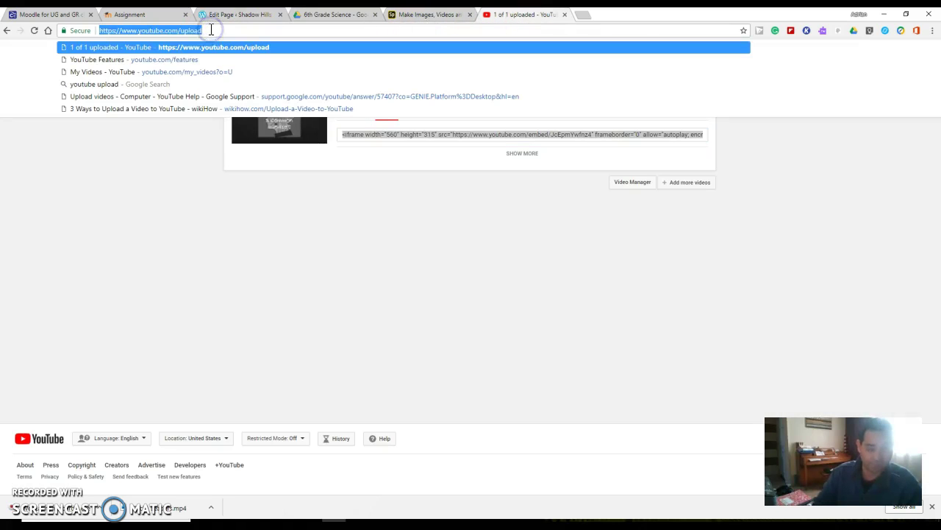
text(youtube.com)
key(Return)
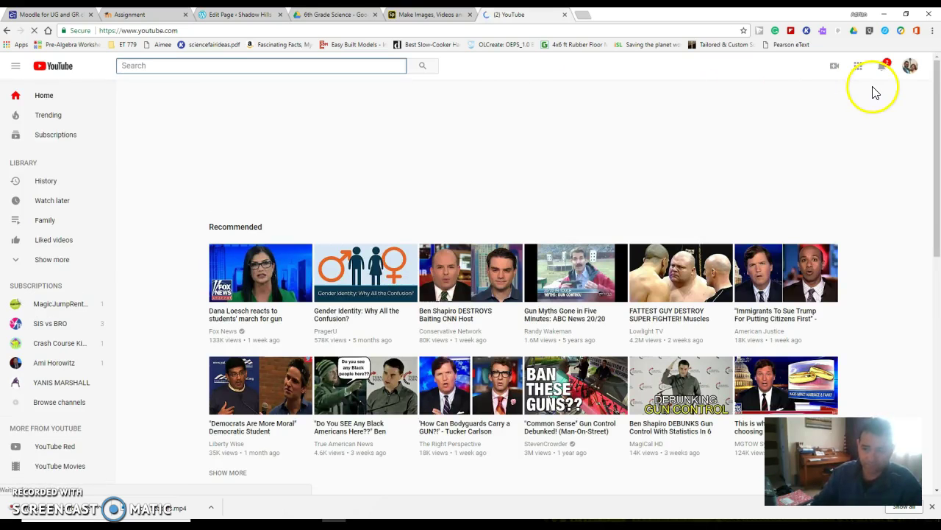
click(835, 67)
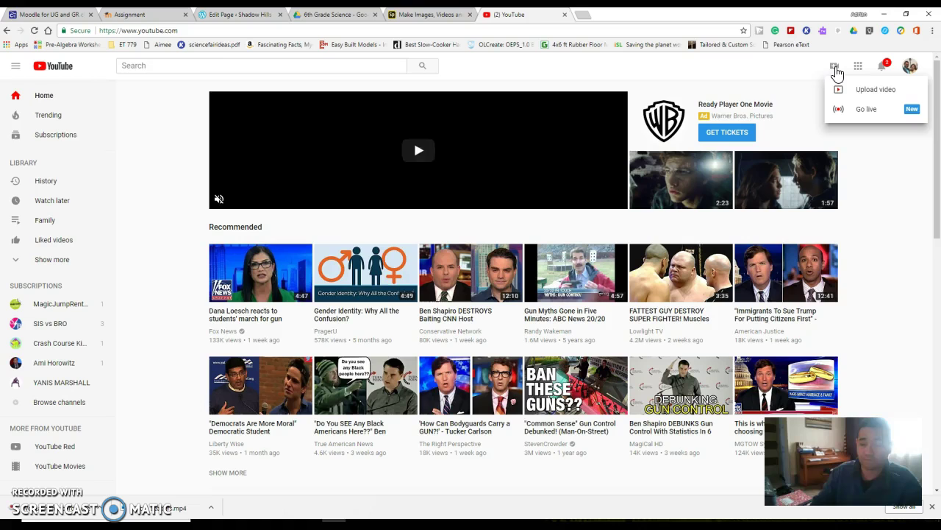
click(875, 93)
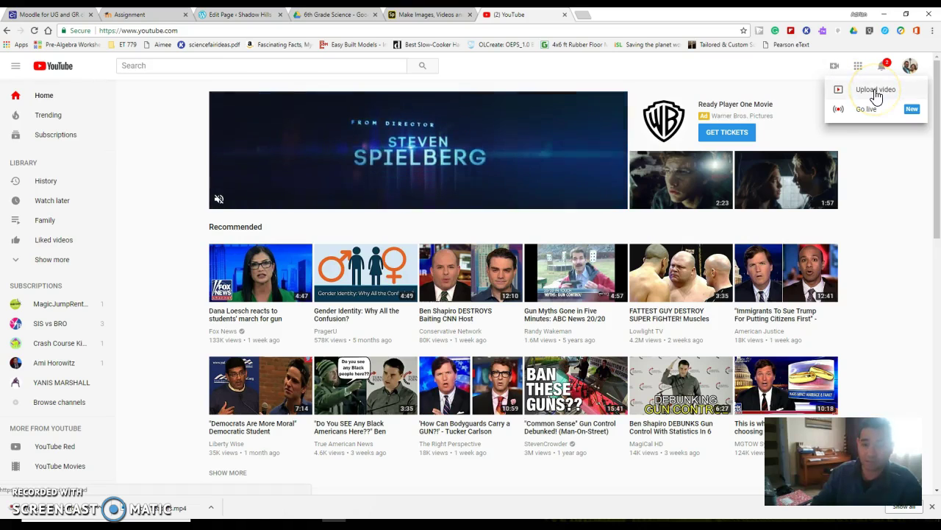
click(876, 93)
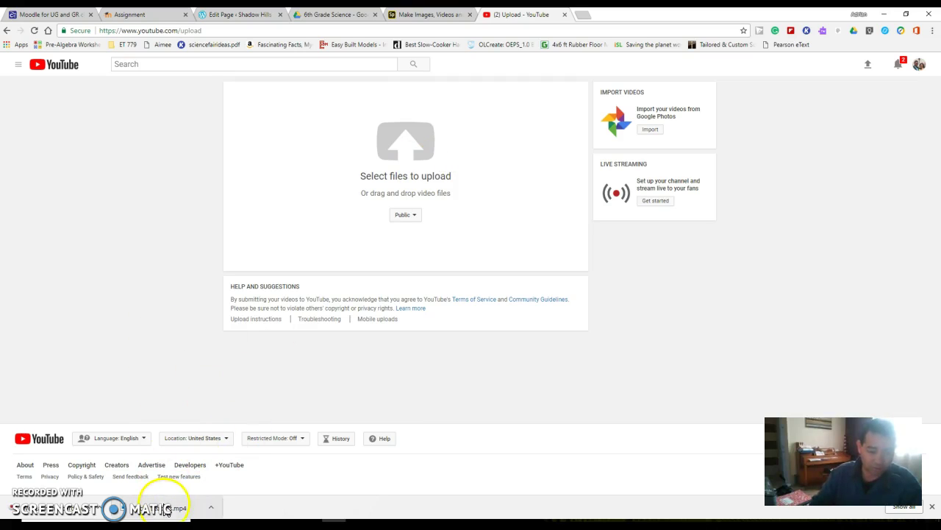
Try dropping the downloaded .mp4 into the upload area, then open Creator Studio from the avatar menu
drag(162, 513, 415, 160)
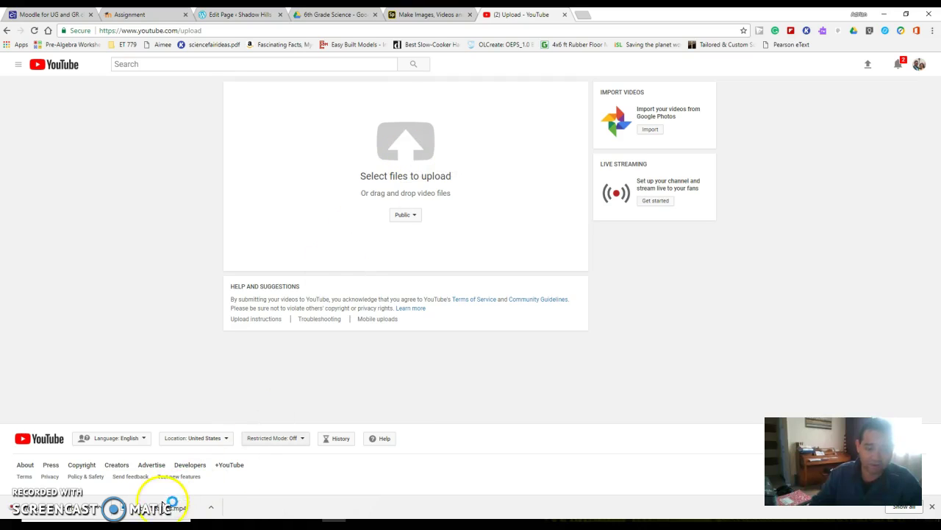
drag(161, 512, 170, 493)
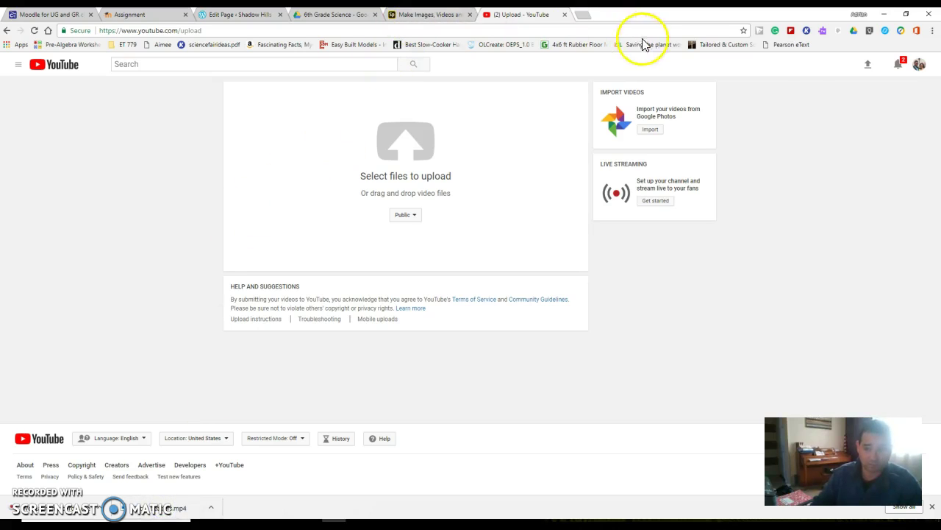
click(919, 66)
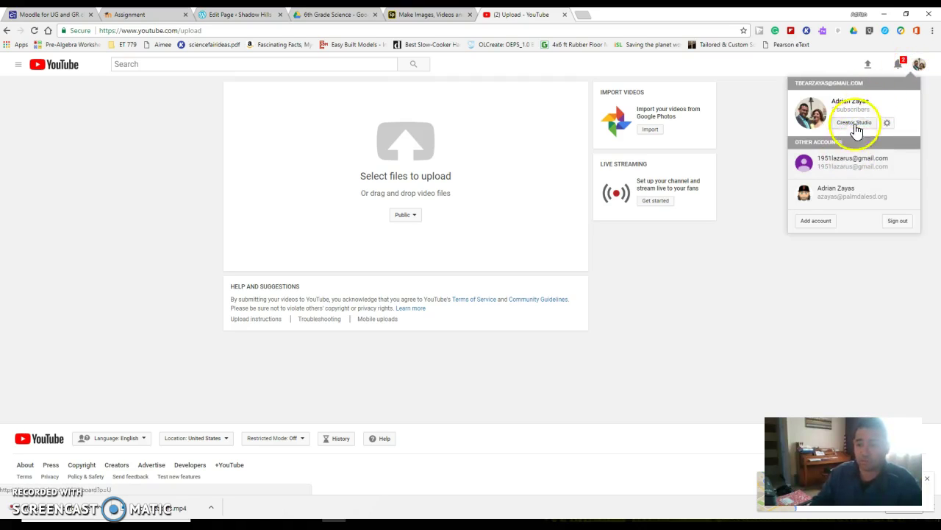
click(920, 68)
click(919, 70)
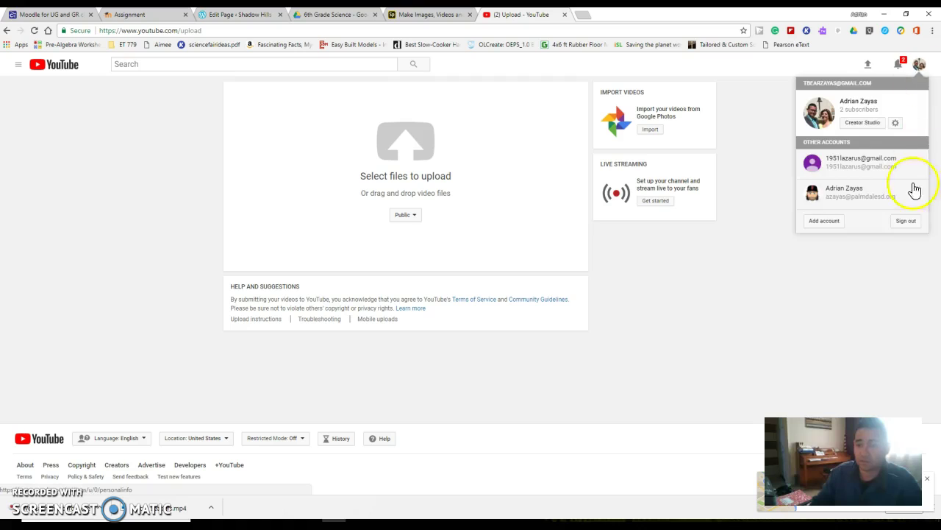
click(872, 125)
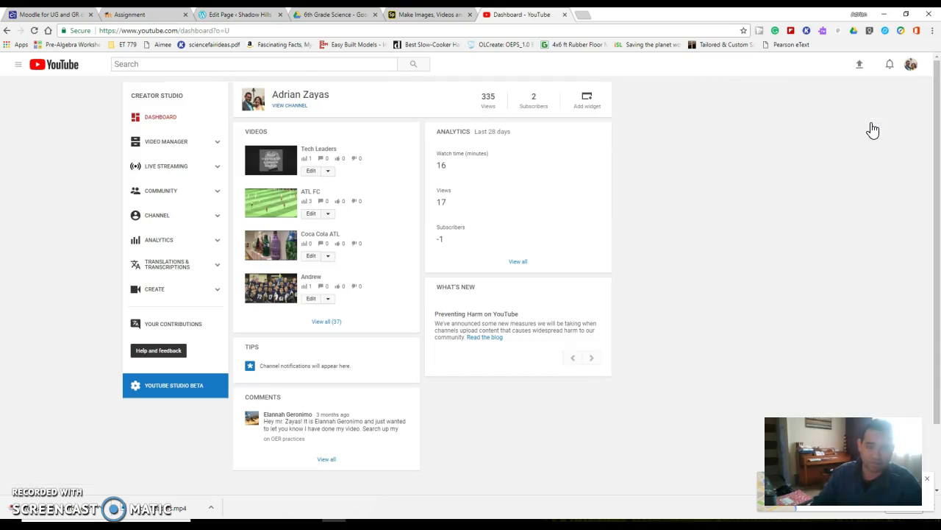
Play the Tech Leaders video, pause it, and open Share to reveal its youtu.be link
click(271, 164)
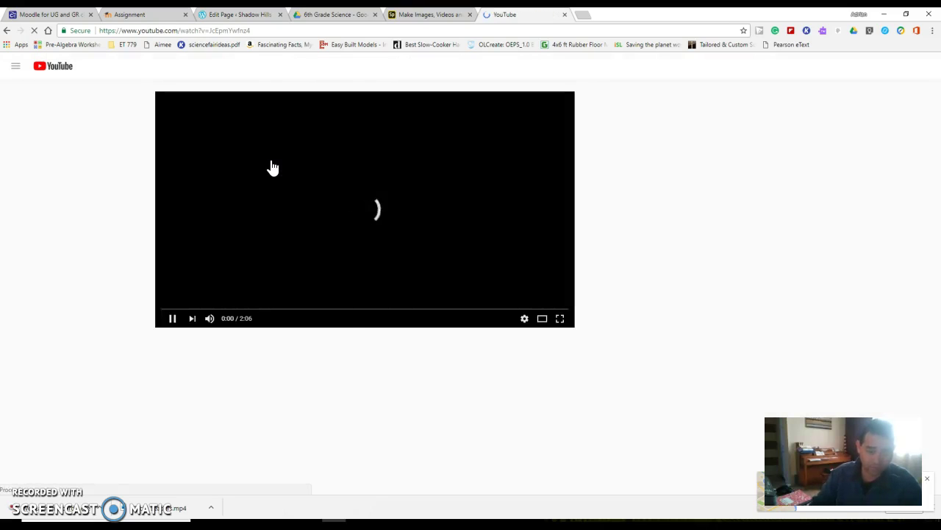
click(374, 330)
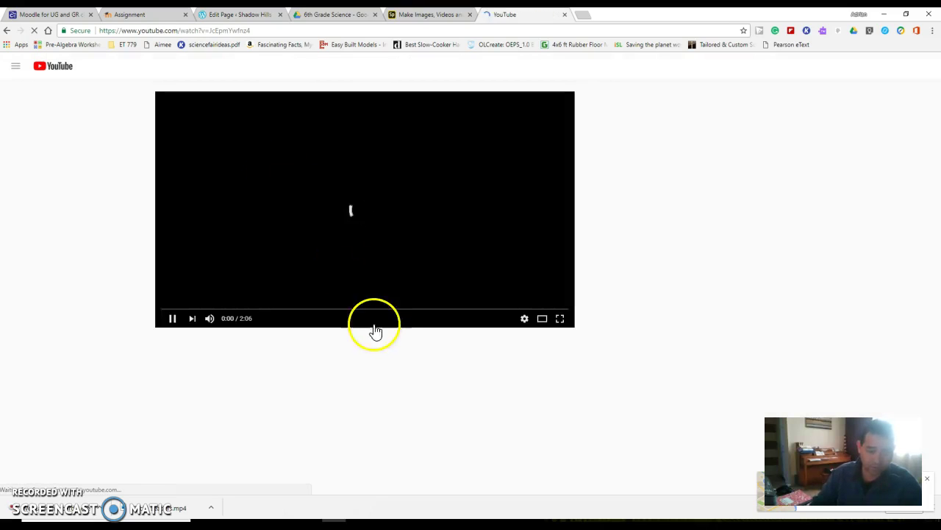
click(174, 321)
click(174, 321)
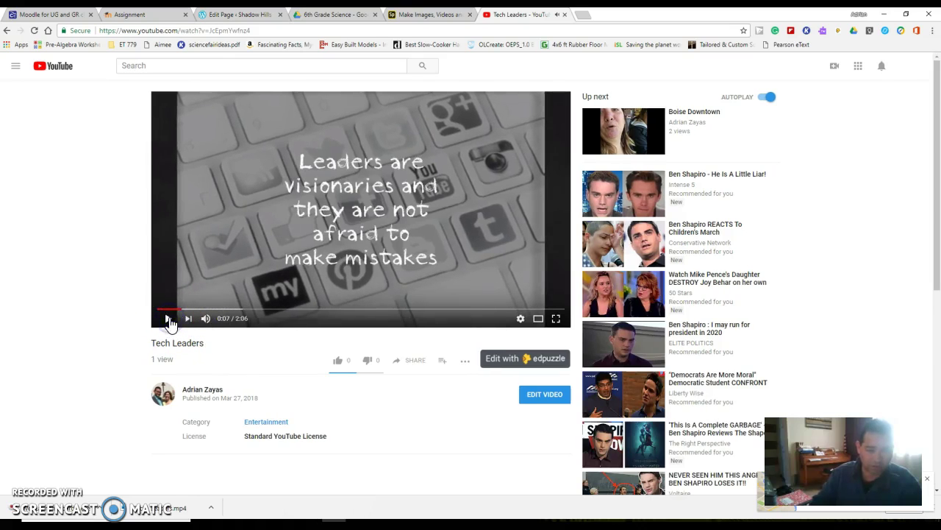
click(419, 362)
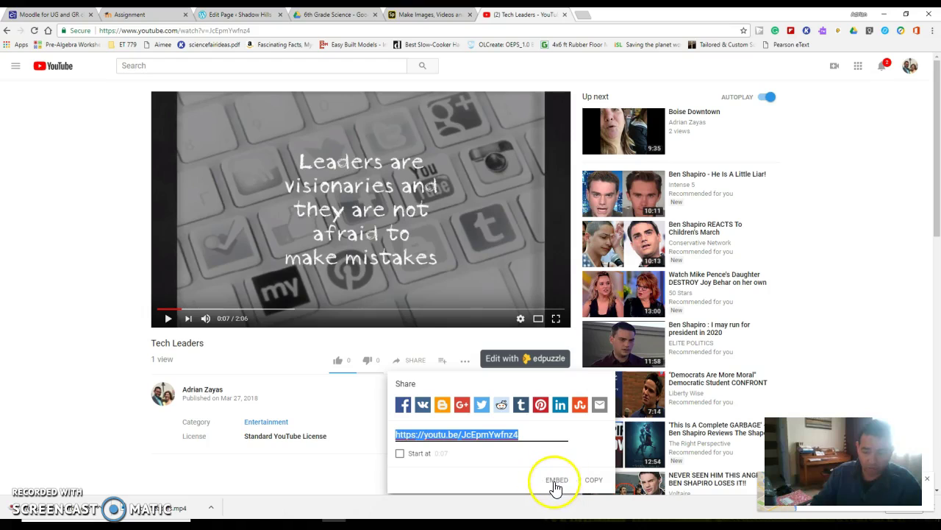
Copy the Tech Leaders 560×315 iframe embed code and return to the WordPress editor tab
click(558, 482)
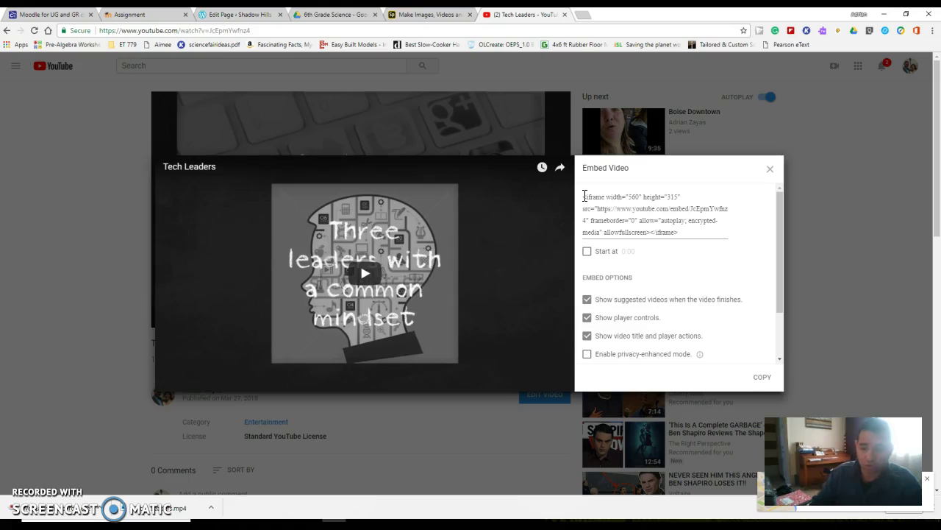
drag(583, 197, 688, 234)
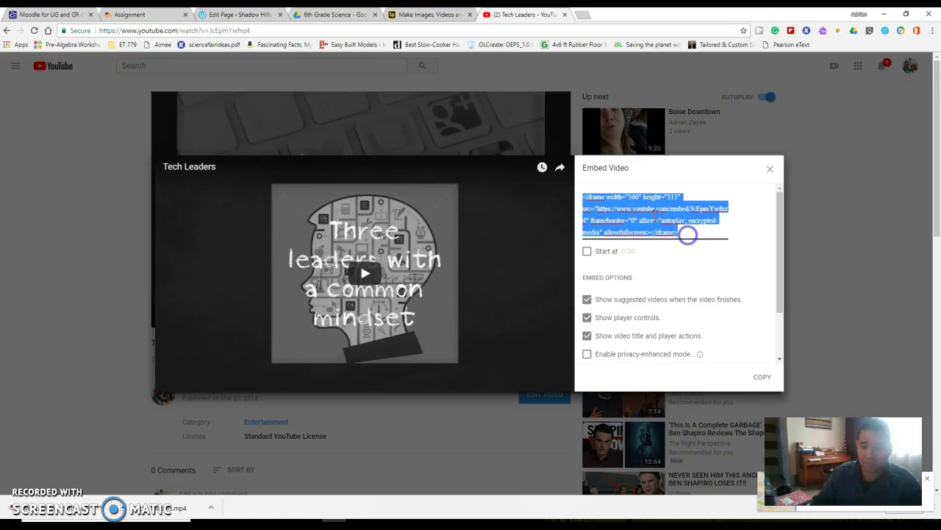
click(762, 375)
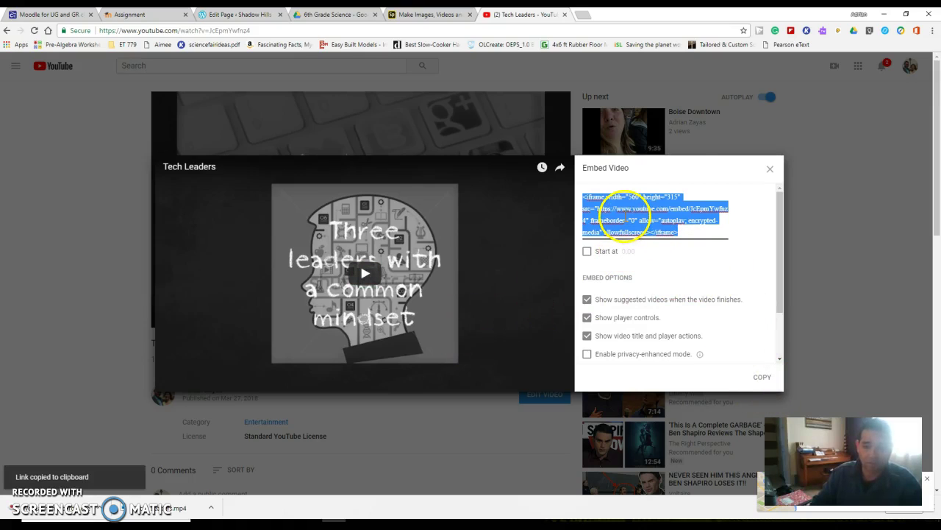
click(223, 14)
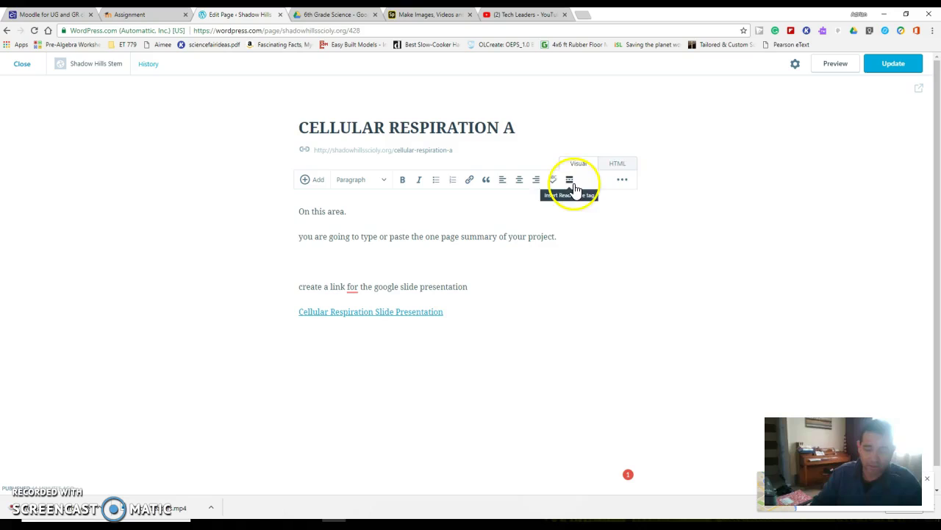
Paste the iframe code in HTML view below the Slide Presentation link, then go back to Visual
click(617, 164)
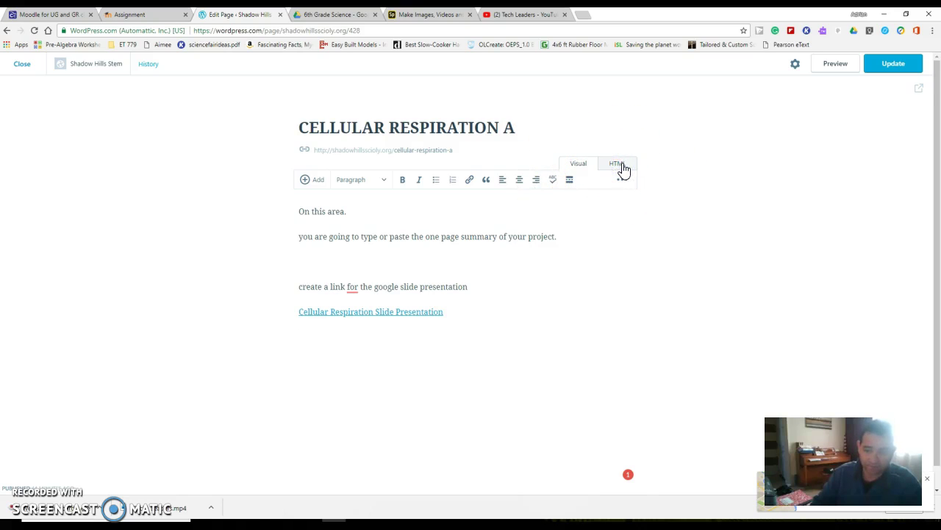
click(334, 343)
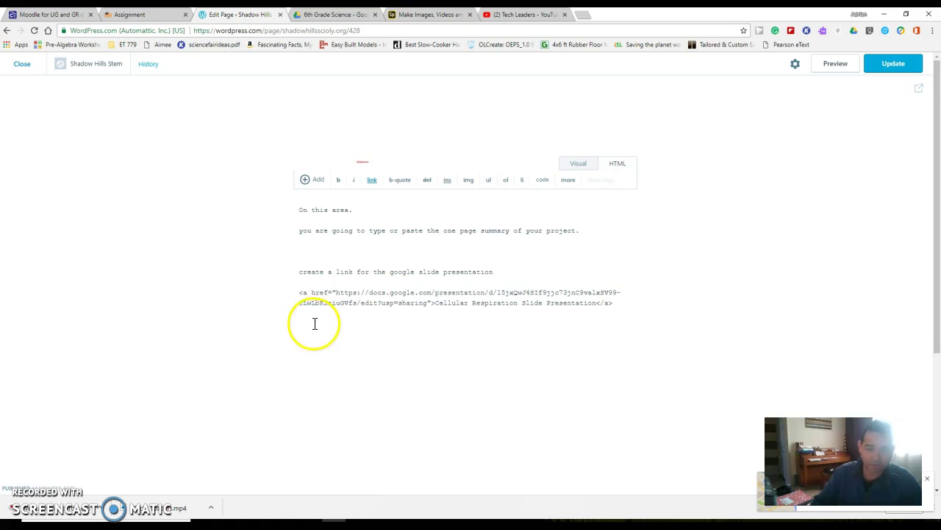
right_click(305, 324)
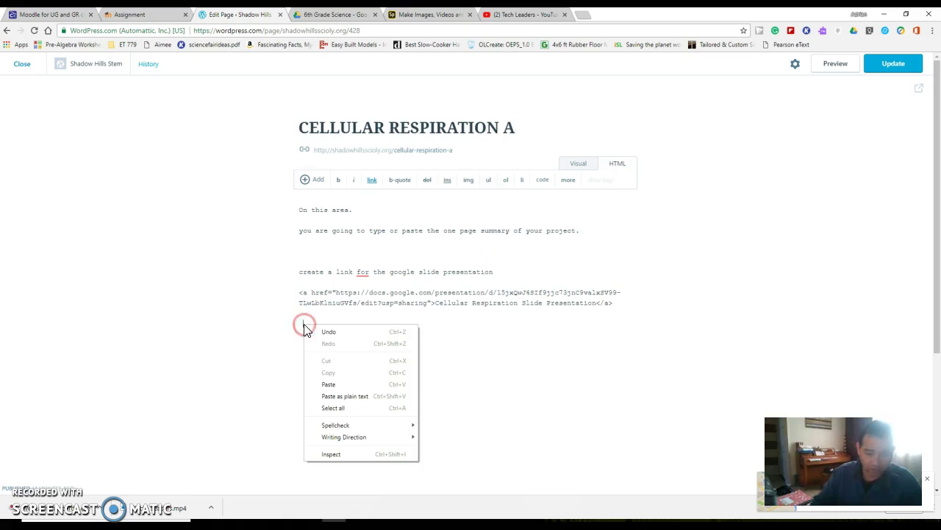
click(340, 384)
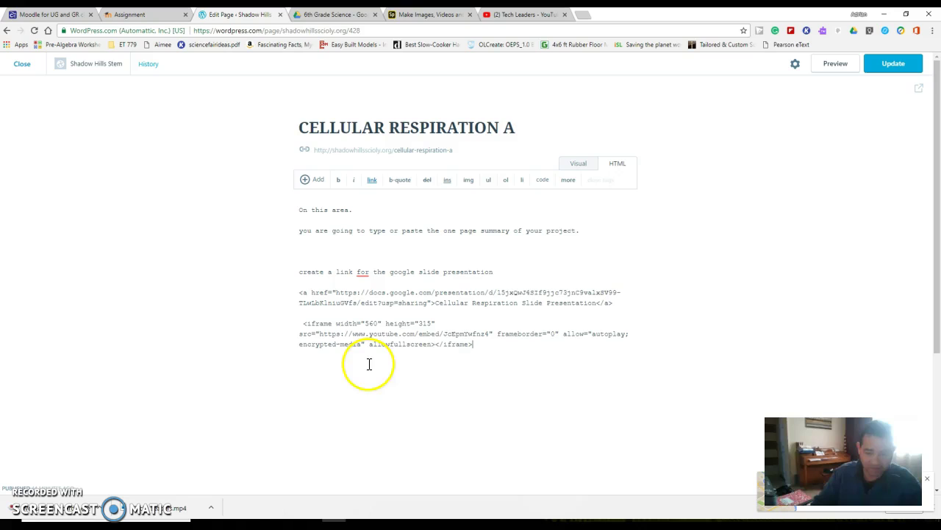
click(581, 168)
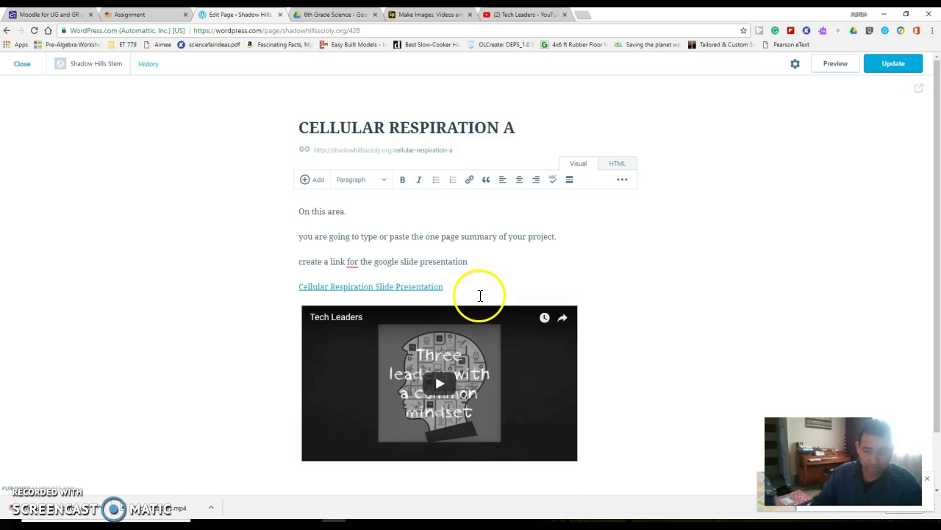
Update the CELLULAR RESPIRATION A page until 'Page updated!' appears
click(892, 70)
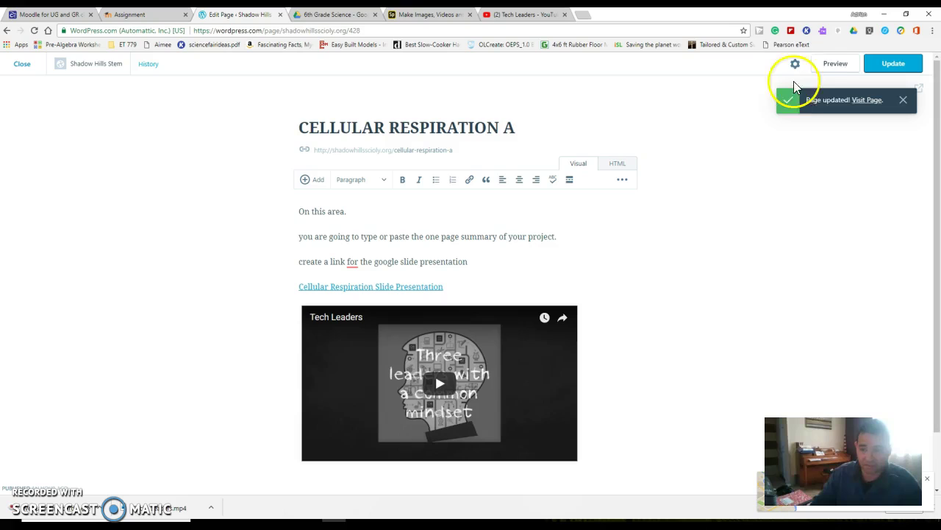
Preview the page and scroll through it to check the slide link and Tech Leaders video
click(839, 65)
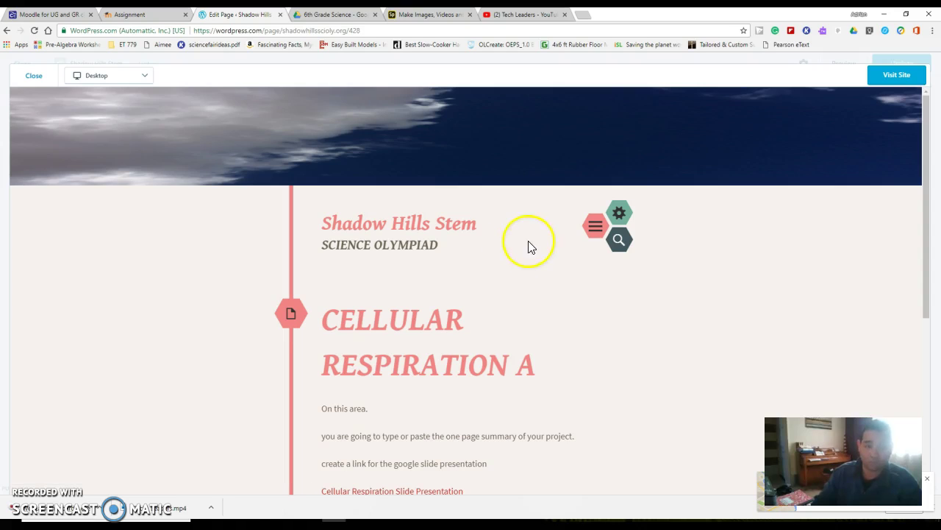
click(595, 228)
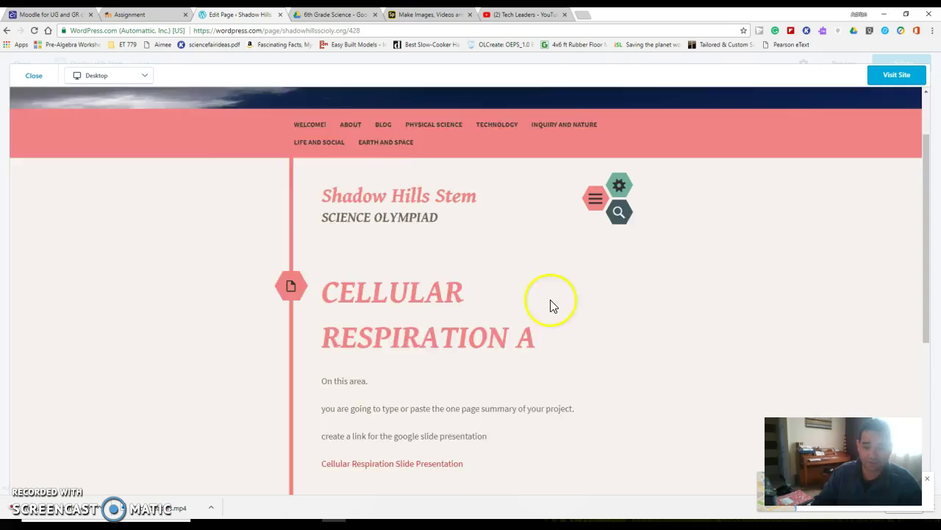
scroll(553, 306, down, 1)
scroll(601, 254, down, 1)
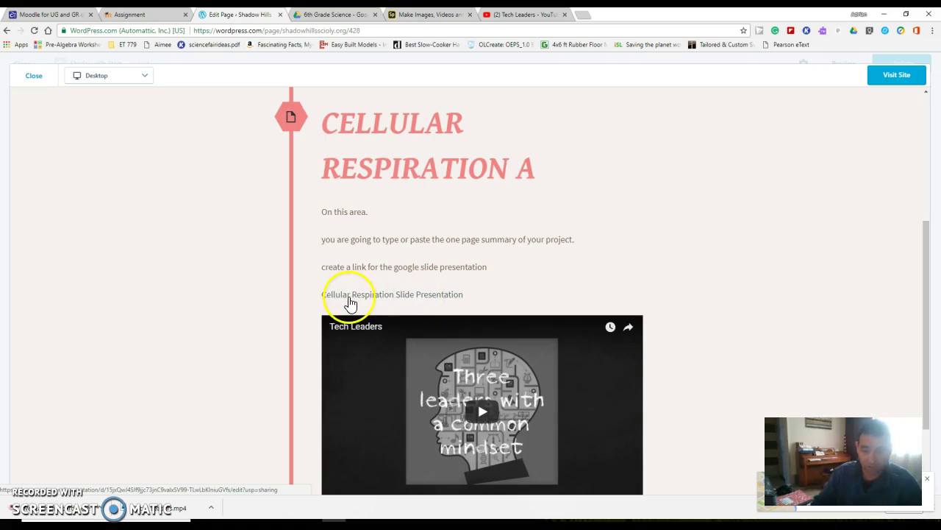
scroll(515, 280, down, 2)
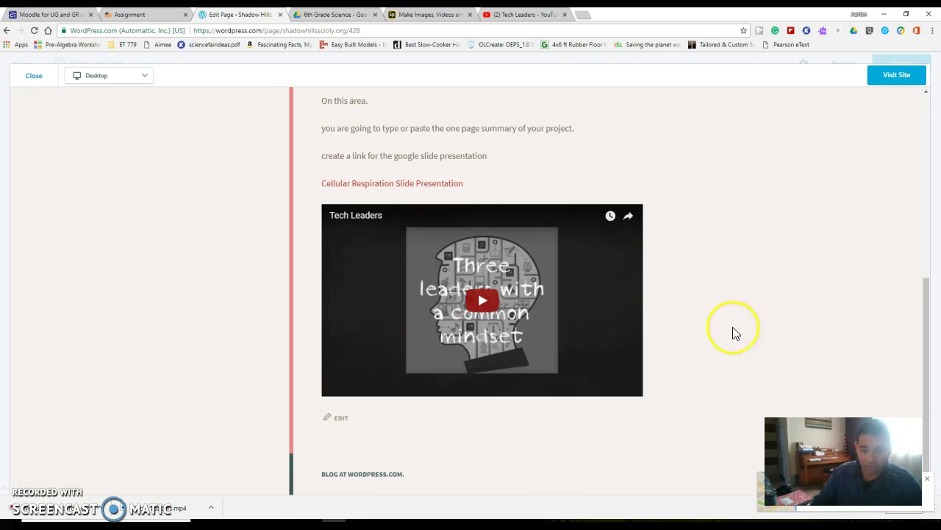
scroll(754, 284, up, 4)
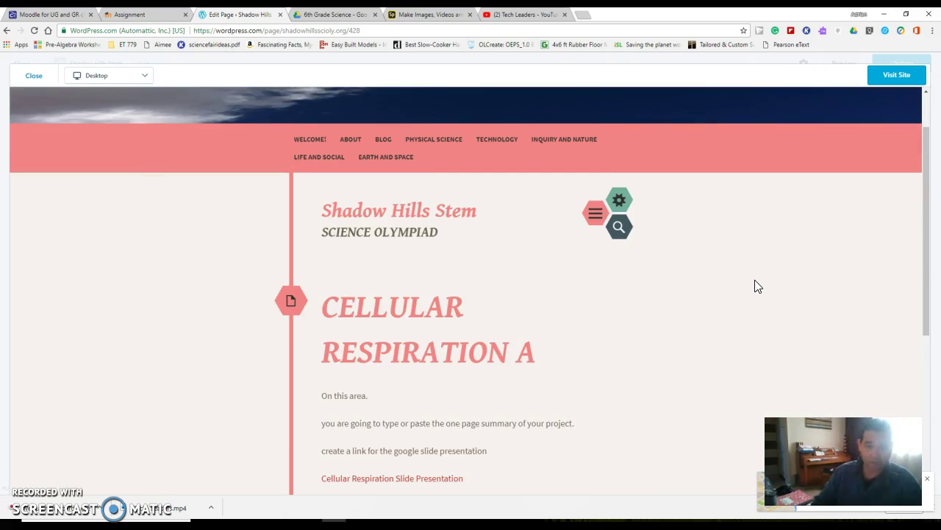